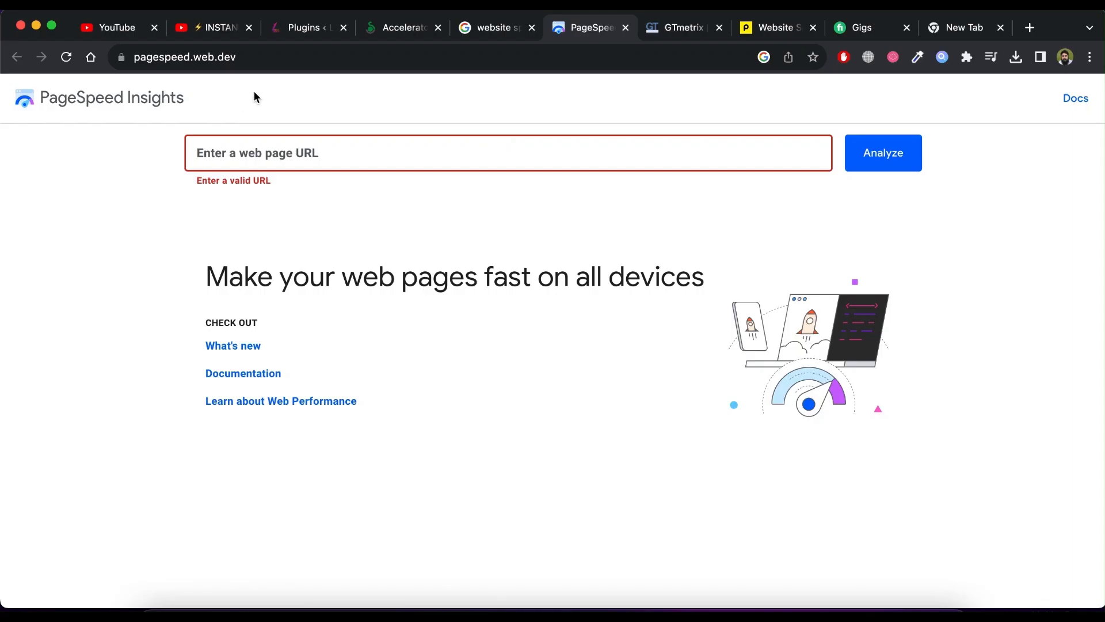
Select the page address field on pagespeed.web.dev to enter a site to test.
{"action": "left_click", "coordinate": [270, 57]}
{"action": "left_click", "coordinate": [301, 151]}
{"action": "key", "text": "Down"}
{"action": "key", "text": "Return"}
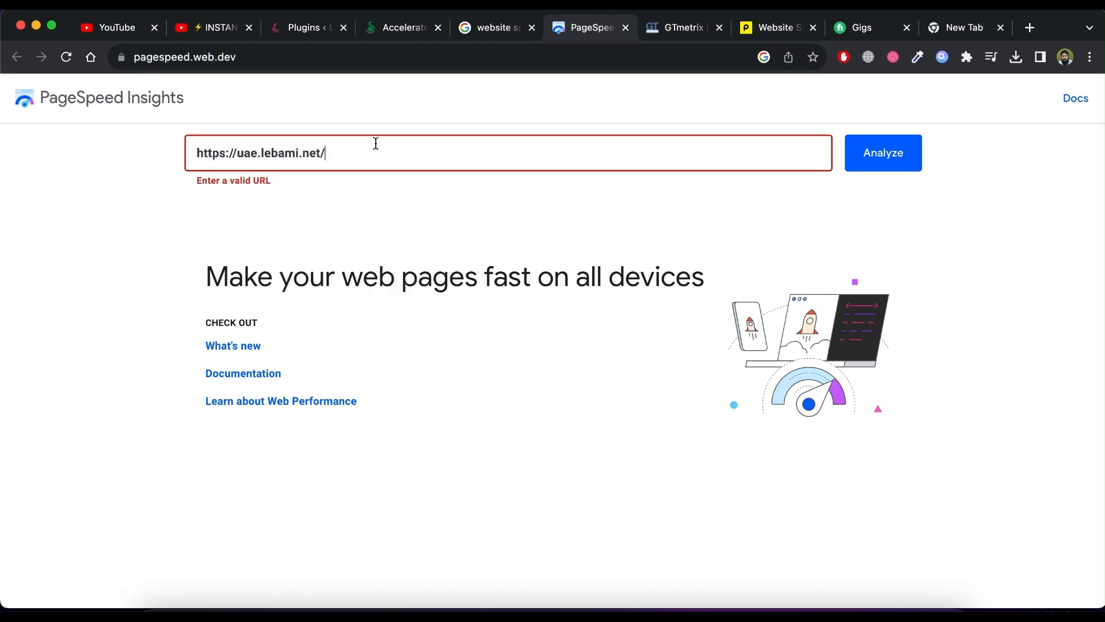
{"action": "left_click", "coordinate": [880, 152]}
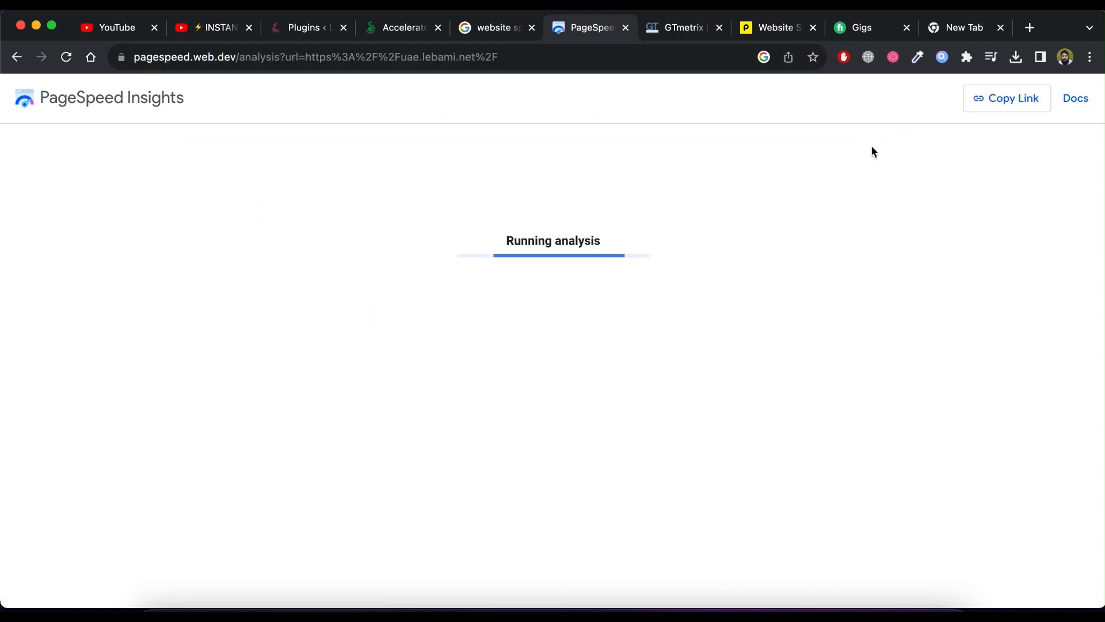
Start a GTmetrix test of uae.lebami.net.
{"action": "left_click", "coordinate": [659, 25]}
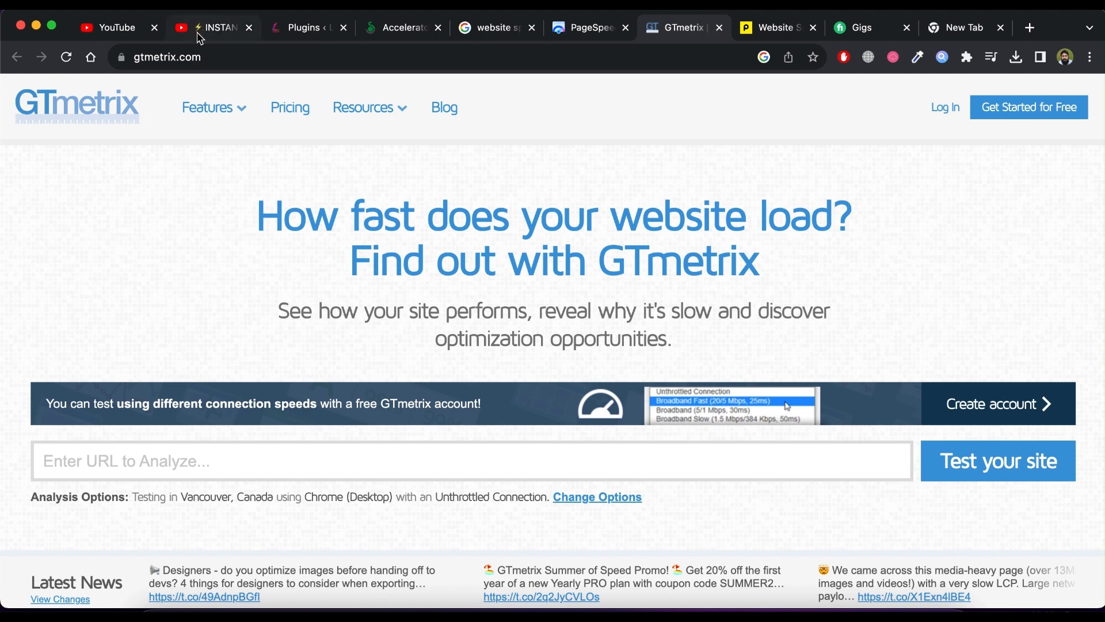
{"action": "left_click", "coordinate": [214, 57]}
{"action": "left_click", "coordinate": [160, 461]}
{"action": "key", "text": "Down"}
{"action": "key", "text": "Return"}
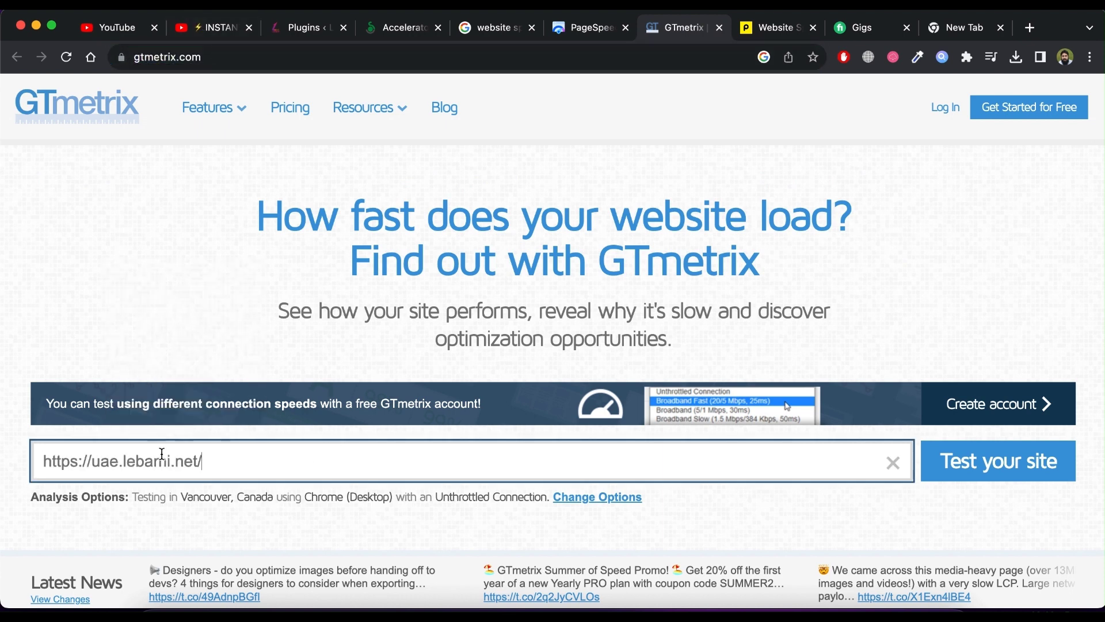
{"action": "left_click", "coordinate": [984, 473]}
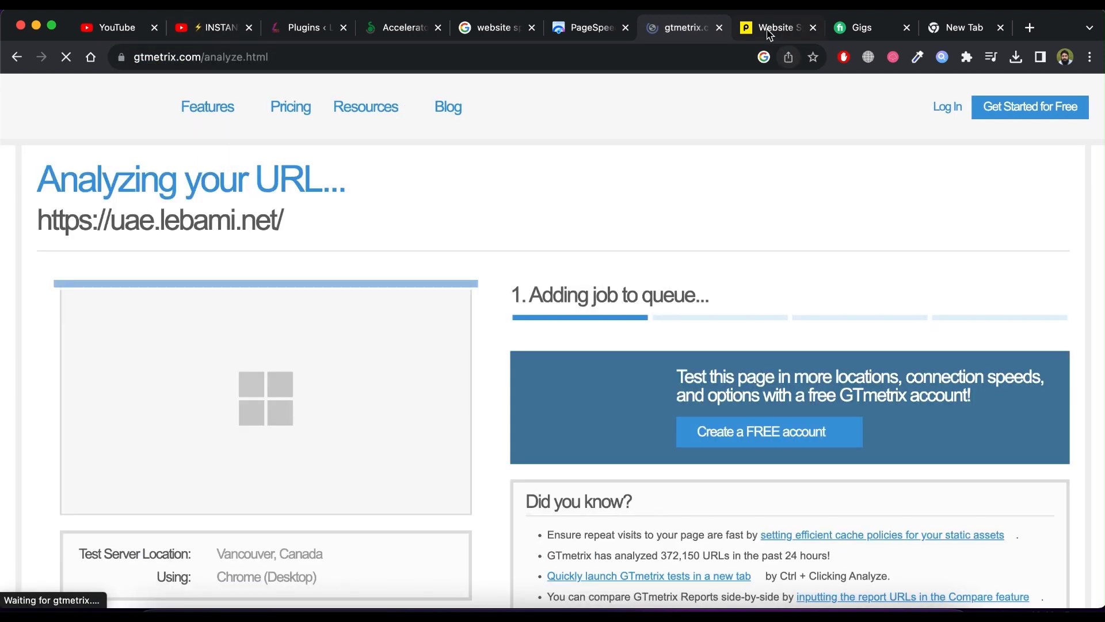
Run a Pingdom speed test of the site, which grades it D 66.
{"action": "left_click", "coordinate": [774, 27]}
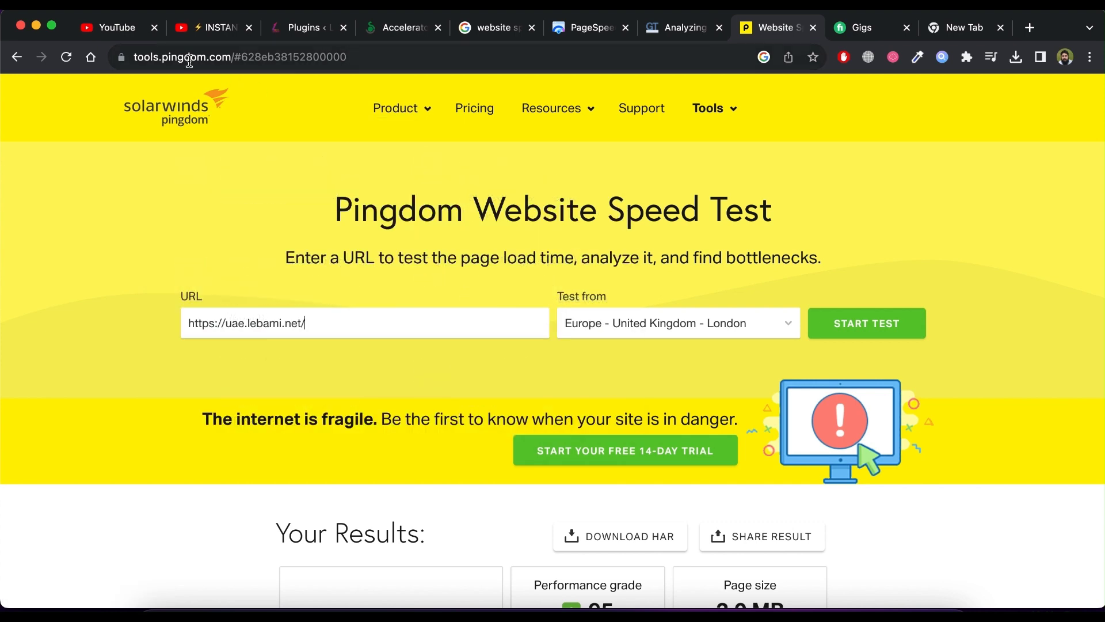
{"action": "double_click", "coordinate": [220, 56]}
{"action": "left_click", "coordinate": [413, 379]}
{"action": "left_click", "coordinate": [851, 333]}
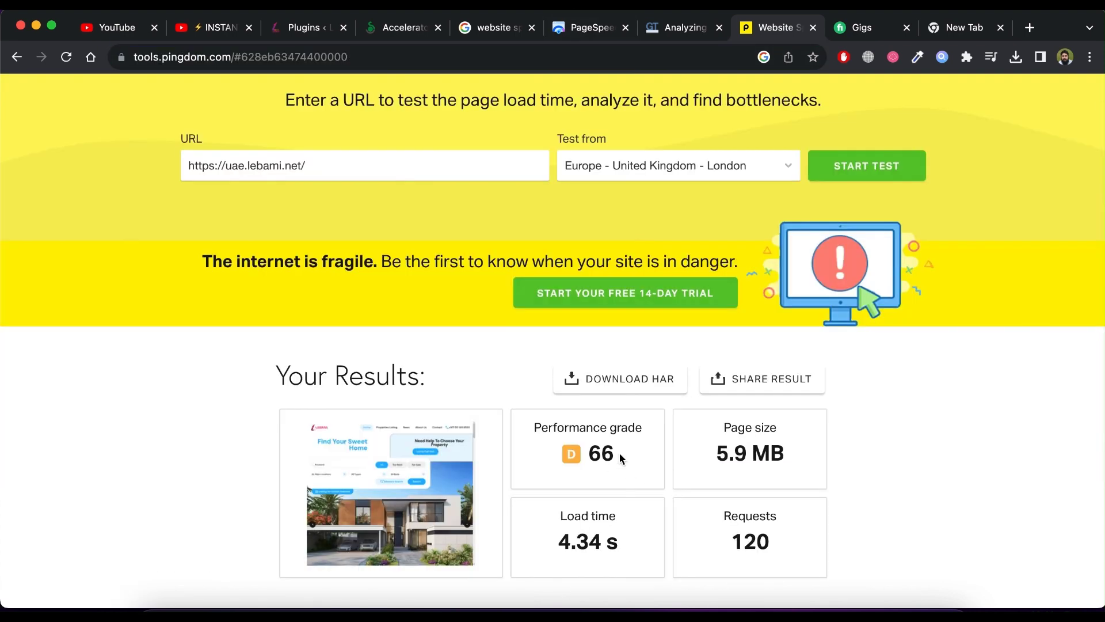
{"action": "left_click_drag", "start_coordinate": [623, 461], "coordinate": [530, 429]}
Review the PageSpeed Insights mobile and desktop results, with desktop performance at 37.
{"action": "left_click", "coordinate": [675, 28]}
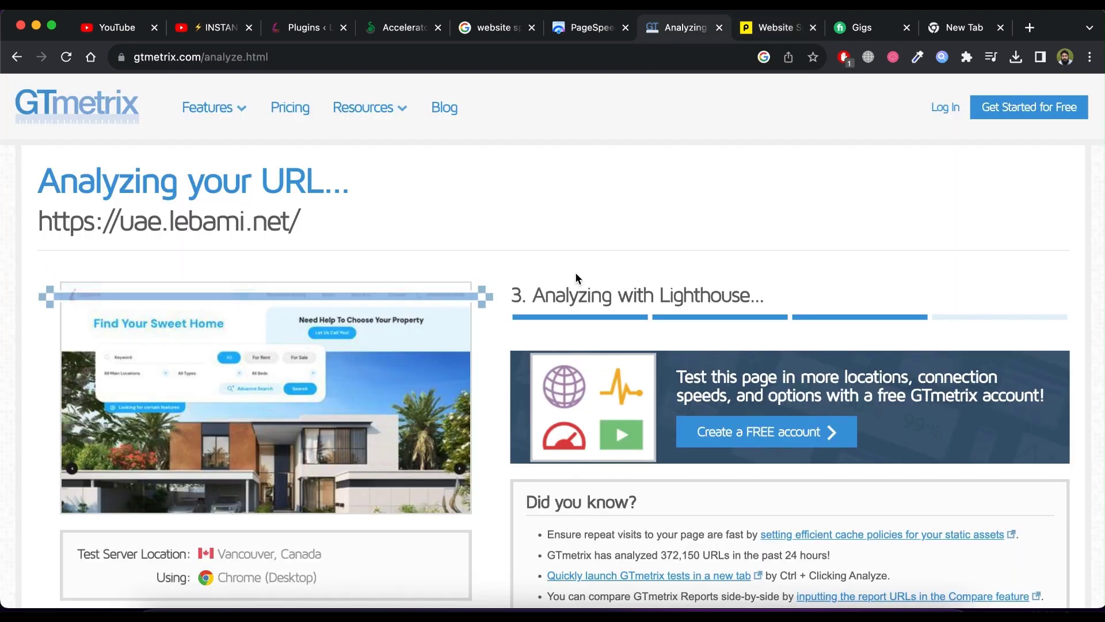
{"action": "left_click", "coordinate": [588, 27]}
{"action": "scroll", "coordinate": [599, 242], "scroll_direction": "down", "scroll_amount": 1}
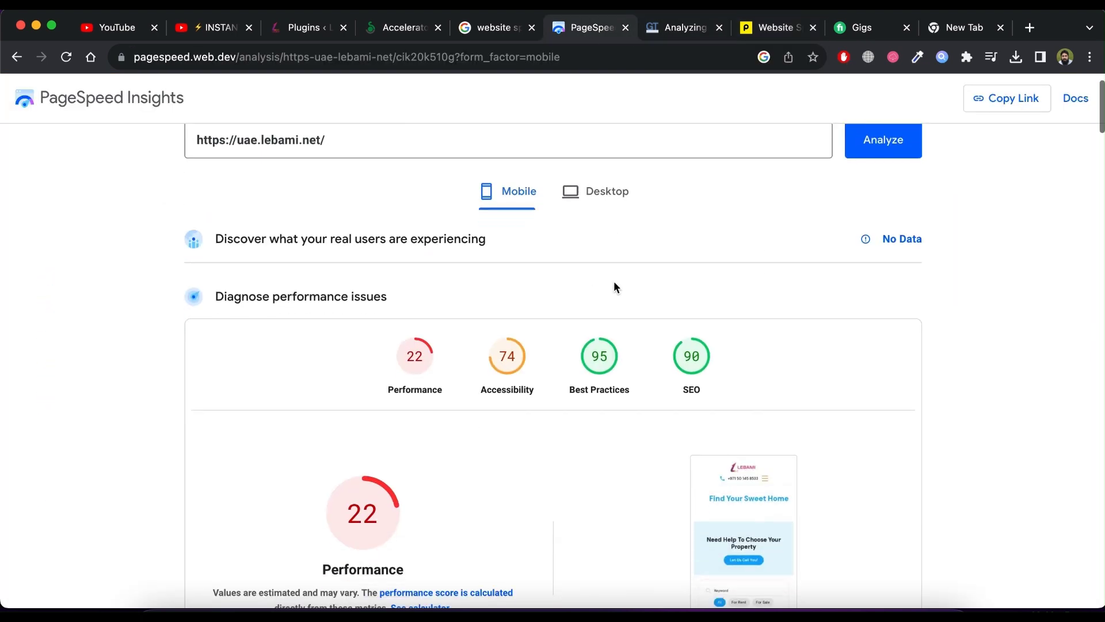
{"action": "left_click", "coordinate": [584, 195]}
{"action": "scroll", "coordinate": [478, 305], "scroll_direction": "down", "scroll_amount": 1}
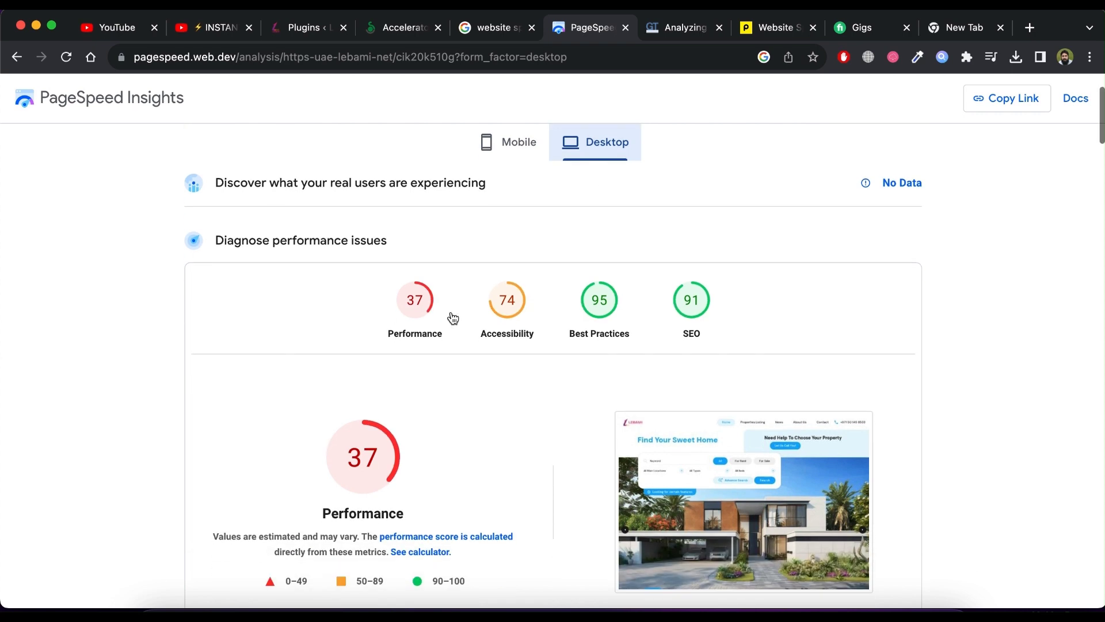
Check the GTmetrix report (grade F, 41% performance), then log in to WordPress.
{"action": "left_click", "coordinate": [680, 27]}
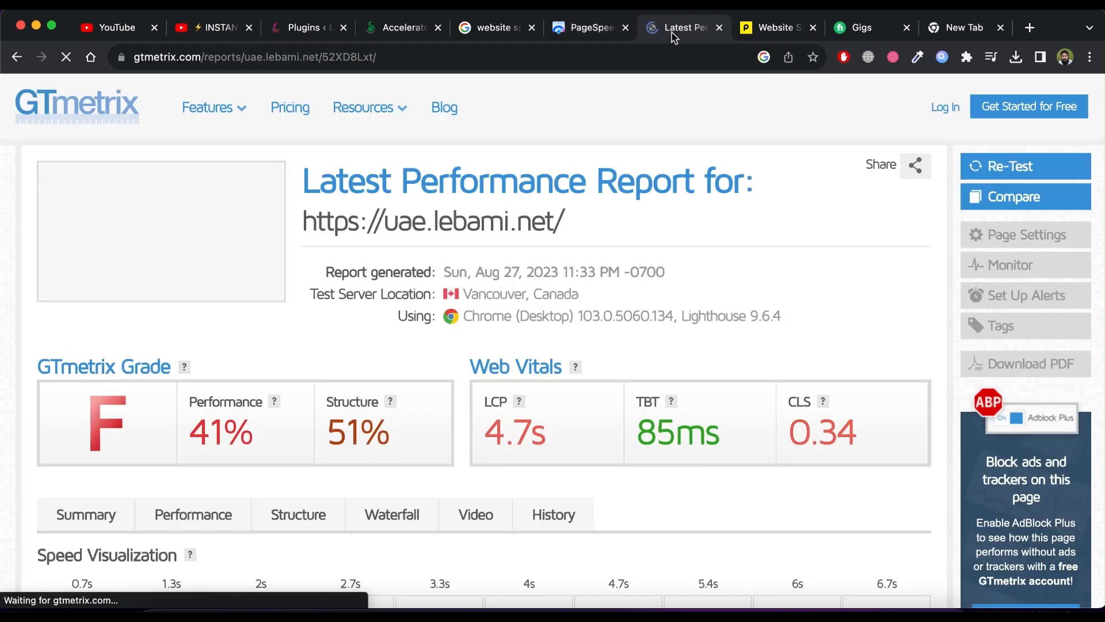
{"action": "mouse_move", "coordinate": [254, 441]}
{"action": "left_mouse_down"}
{"action": "mouse_move", "coordinate": [193, 416]}
{"action": "mouse_move", "coordinate": [189, 400]}
{"action": "left_mouse_up"}
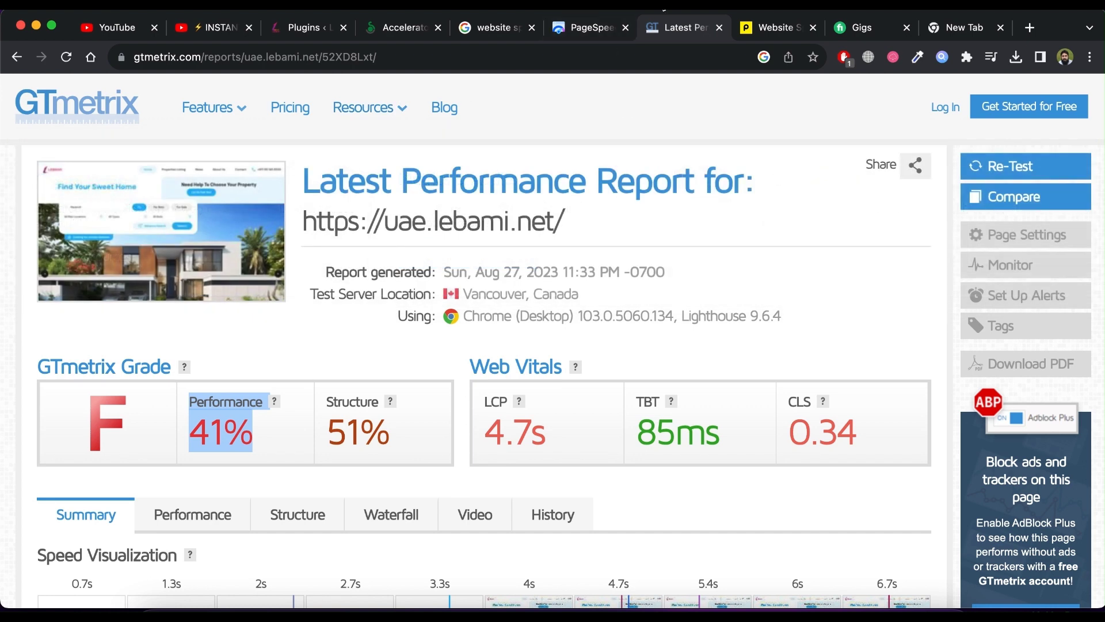
{"action": "key", "text": "super+3"}
{"action": "left_click", "coordinate": [642, 387]}
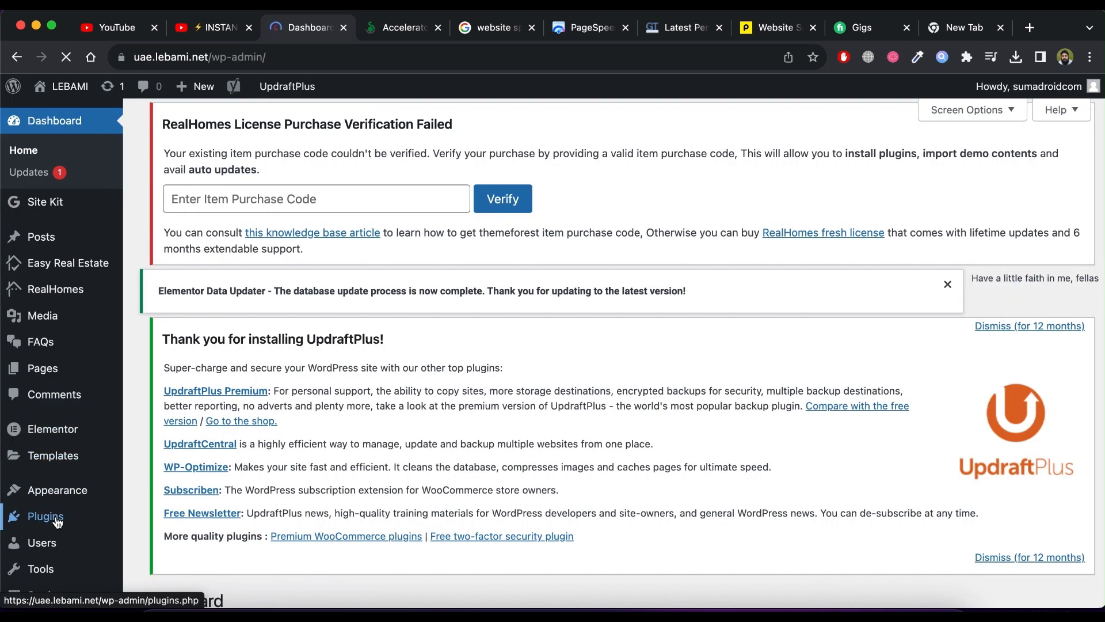
Search the WordPress plugin directory for 'Accelerator'.
{"action": "scroll", "coordinate": [56, 521], "scroll_direction": "down", "scroll_amount": 2}
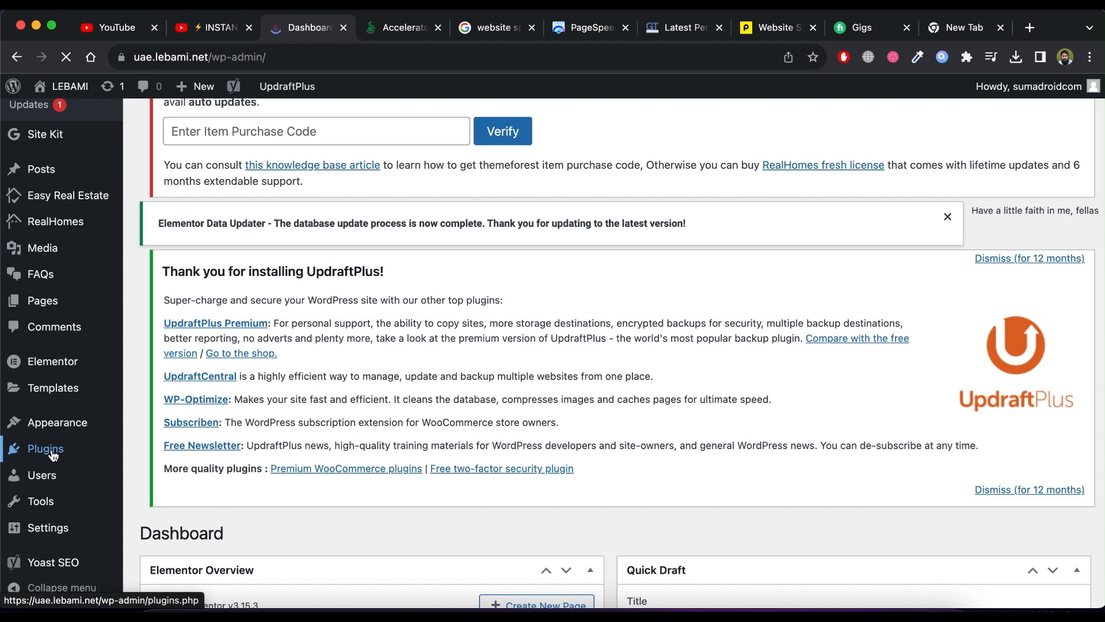
{"action": "mouse_move", "coordinate": [46, 448]}
{"action": "left_click", "coordinate": [143, 472]}
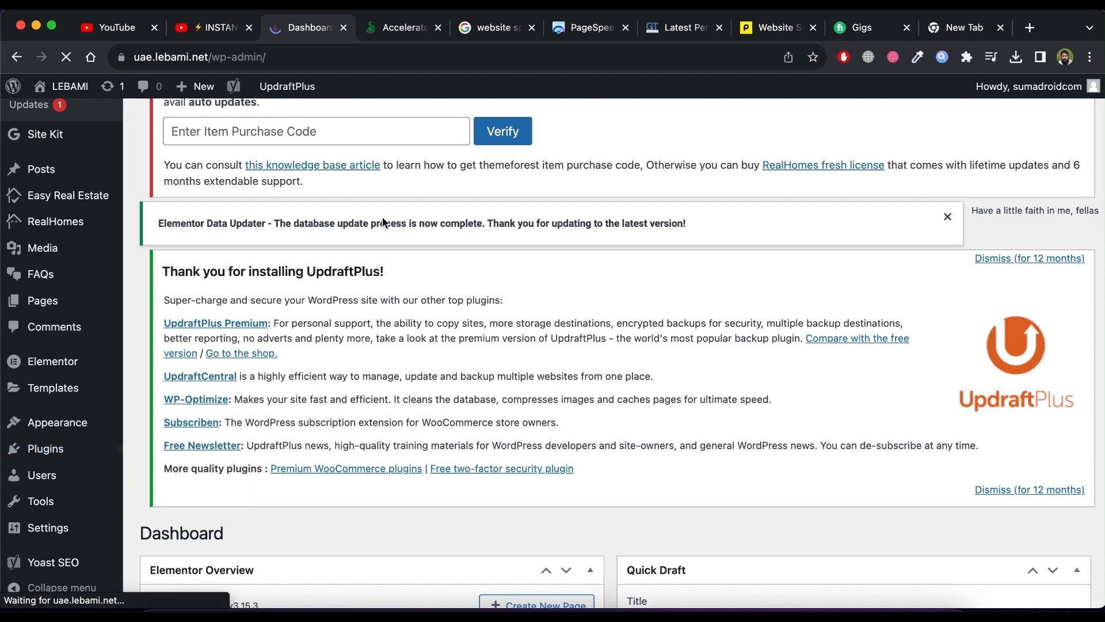
{"action": "scroll", "coordinate": [426, 337], "scroll_direction": "down", "scroll_amount": 1}
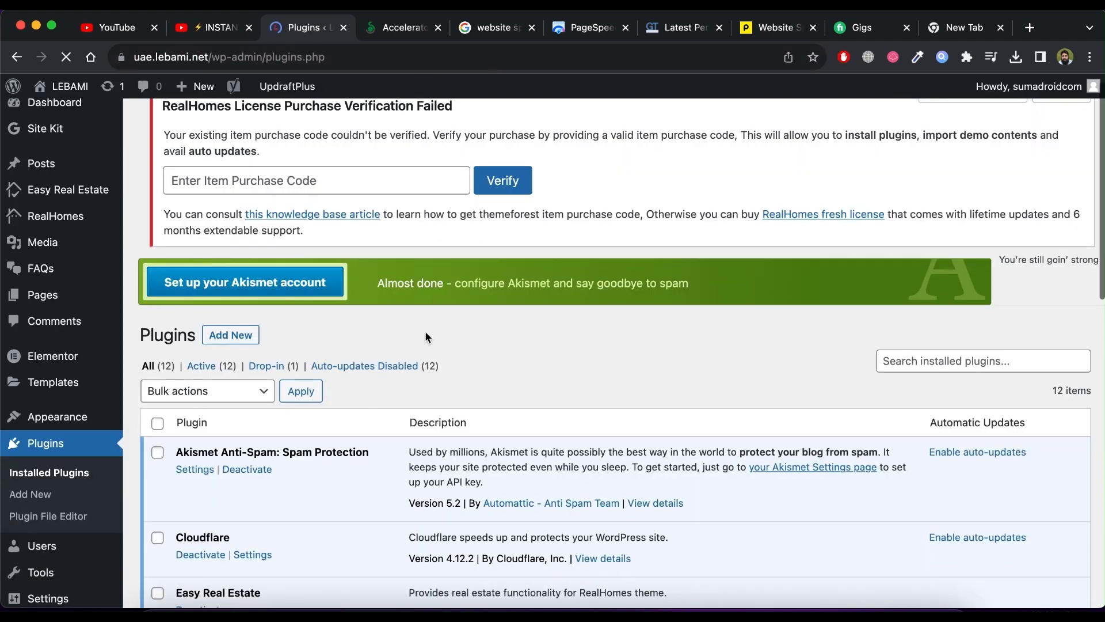
{"action": "left_click", "coordinate": [236, 336]}
{"action": "left_click", "coordinate": [929, 351]}
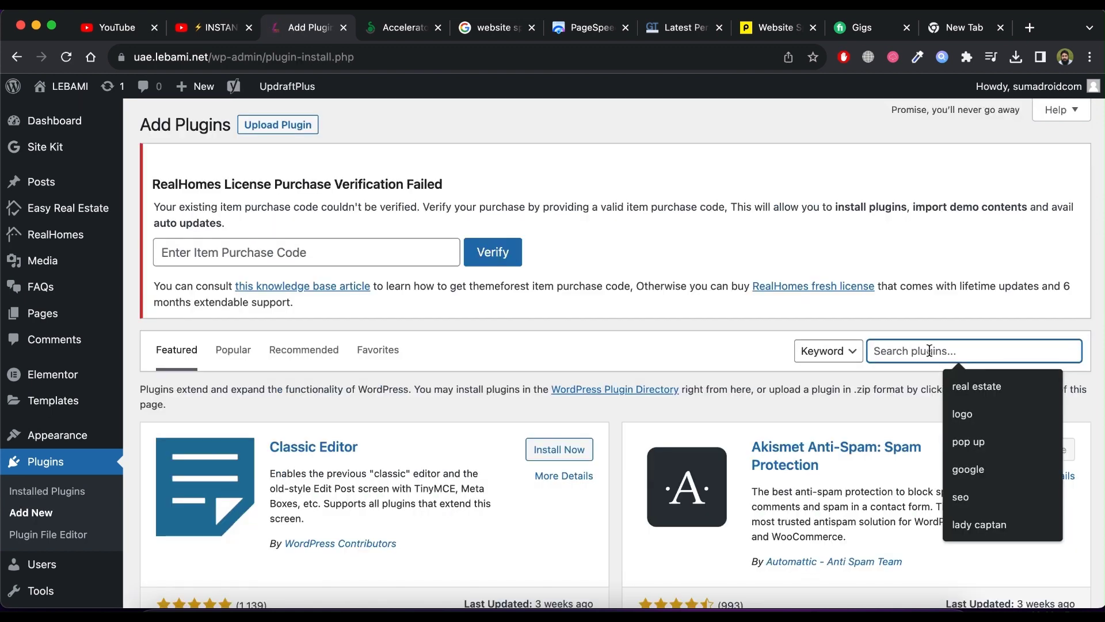
{"action": "type", "text": "Accelerator"}
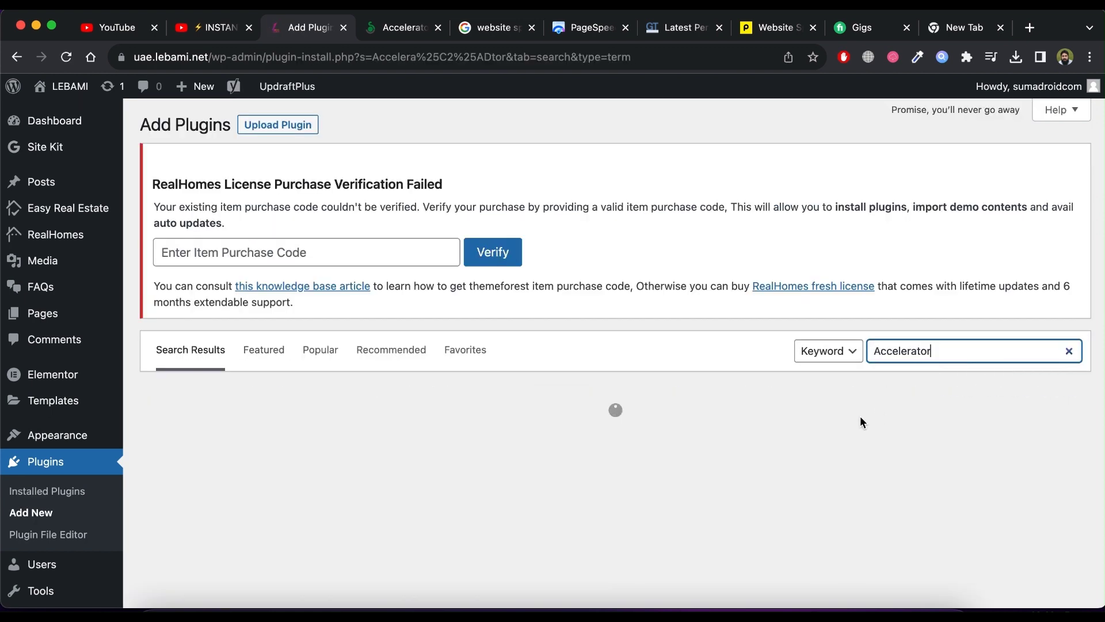
Install and activate Seraphinite Accelerator from the search results.
{"action": "scroll", "coordinate": [859, 416], "scroll_direction": "down", "scroll_amount": 5}
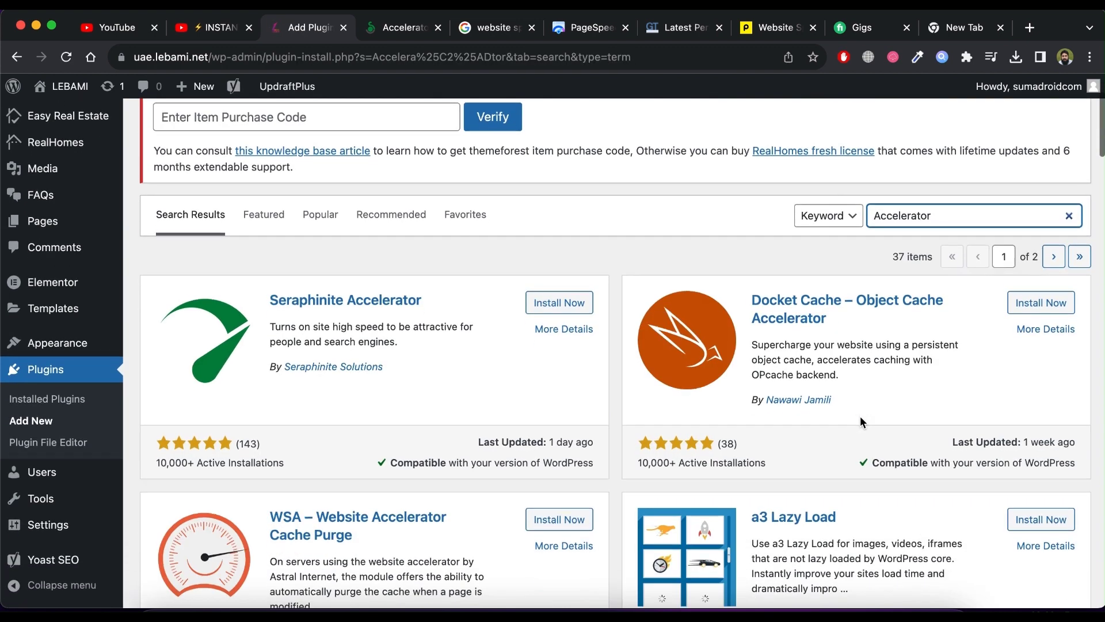
{"action": "scroll", "coordinate": [860, 415], "scroll_direction": "down", "scroll_amount": 1}
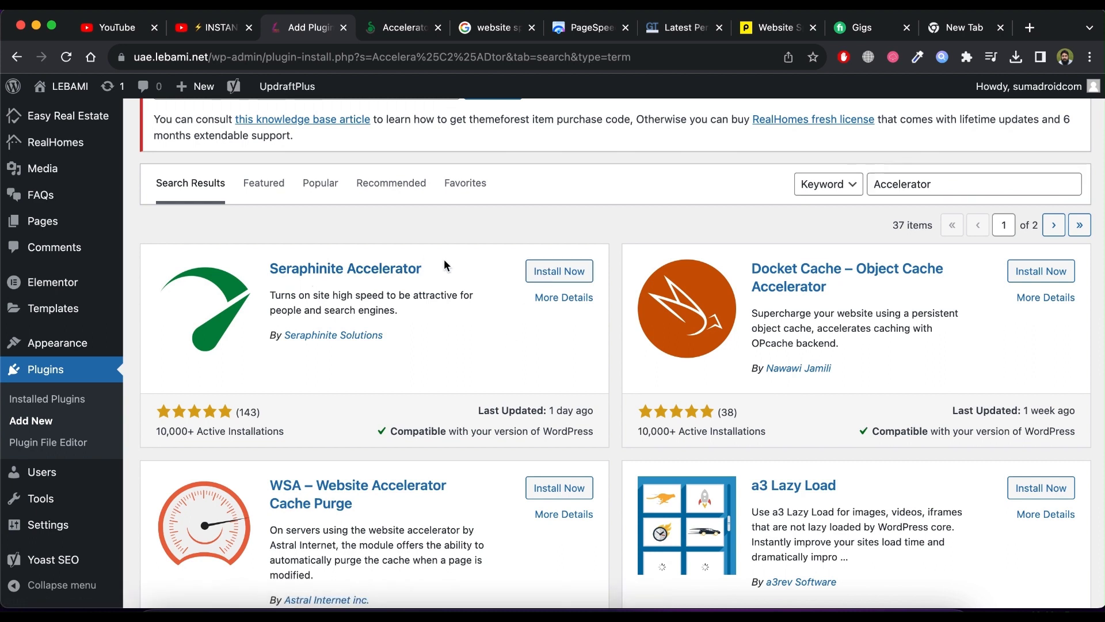
{"action": "left_click_drag", "start_coordinate": [444, 260], "coordinate": [278, 269]}
{"action": "left_click", "coordinate": [560, 271]}
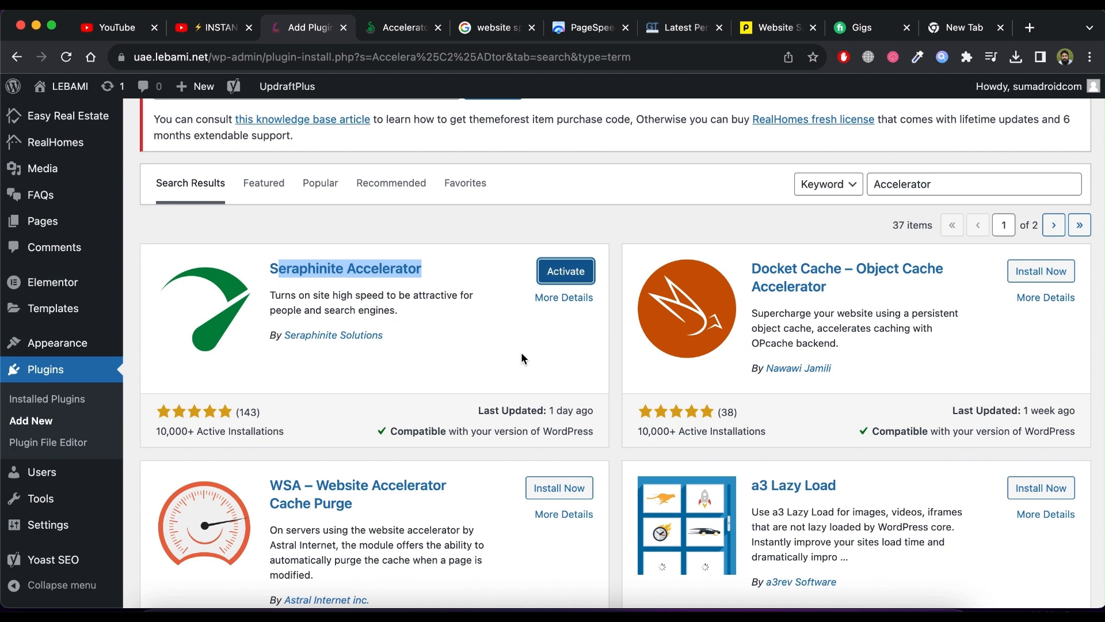
{"action": "left_click", "coordinate": [558, 274]}
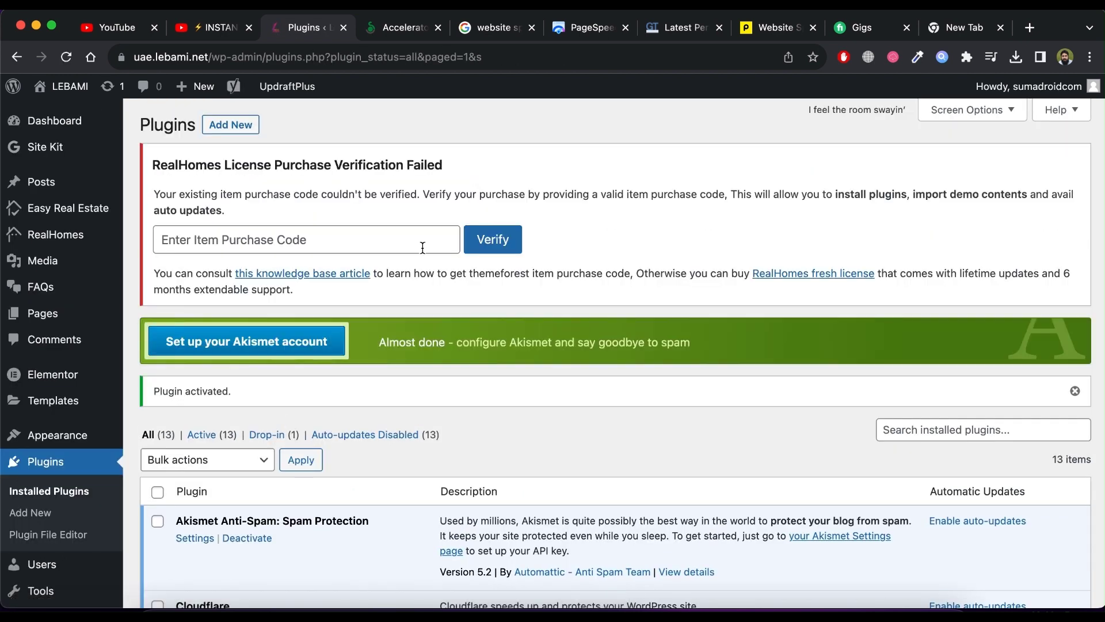
Open Seraphinite Accelerator's Settings from the Plugins list and view its extended-version offer.
{"action": "scroll", "coordinate": [422, 247], "scroll_direction": "down", "scroll_amount": 1}
{"action": "scroll", "coordinate": [423, 247], "scroll_direction": "down", "scroll_amount": 3}
{"action": "scroll", "coordinate": [423, 247], "scroll_direction": "down", "scroll_amount": 5}
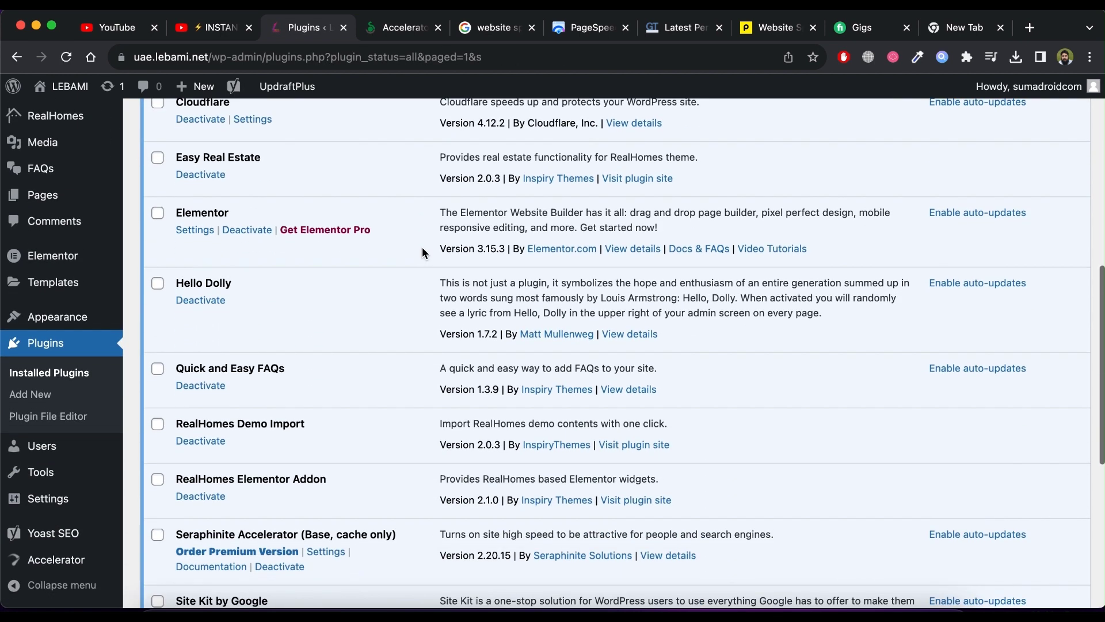
{"action": "scroll", "coordinate": [422, 252], "scroll_direction": "down", "scroll_amount": 3}
{"action": "left_click", "coordinate": [326, 385]}
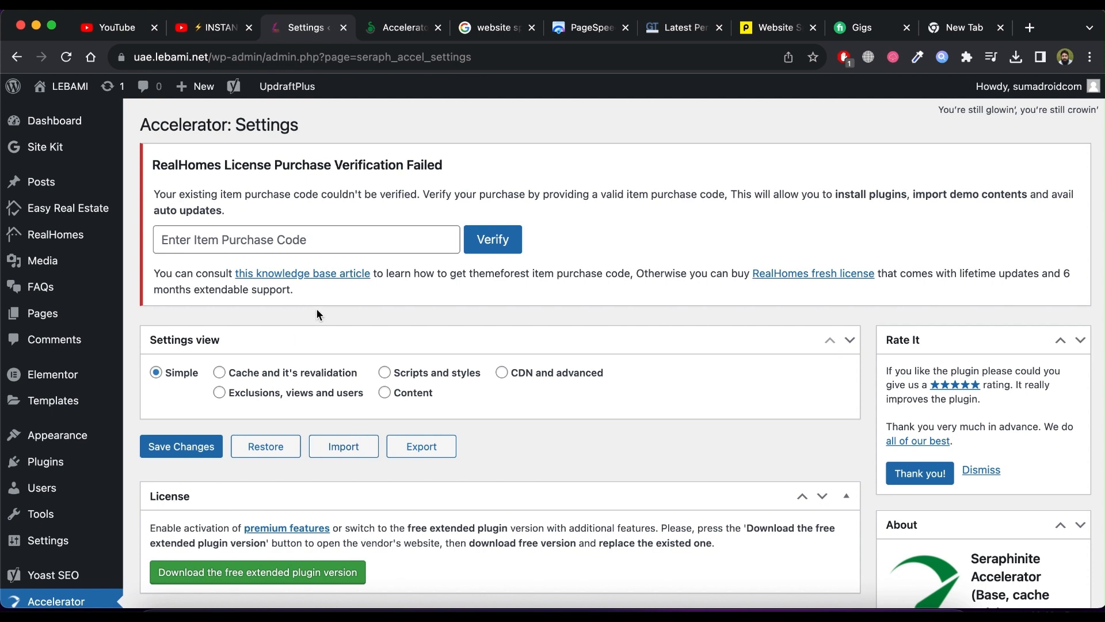
{"action": "scroll", "coordinate": [317, 308], "scroll_direction": "down", "scroll_amount": 3}
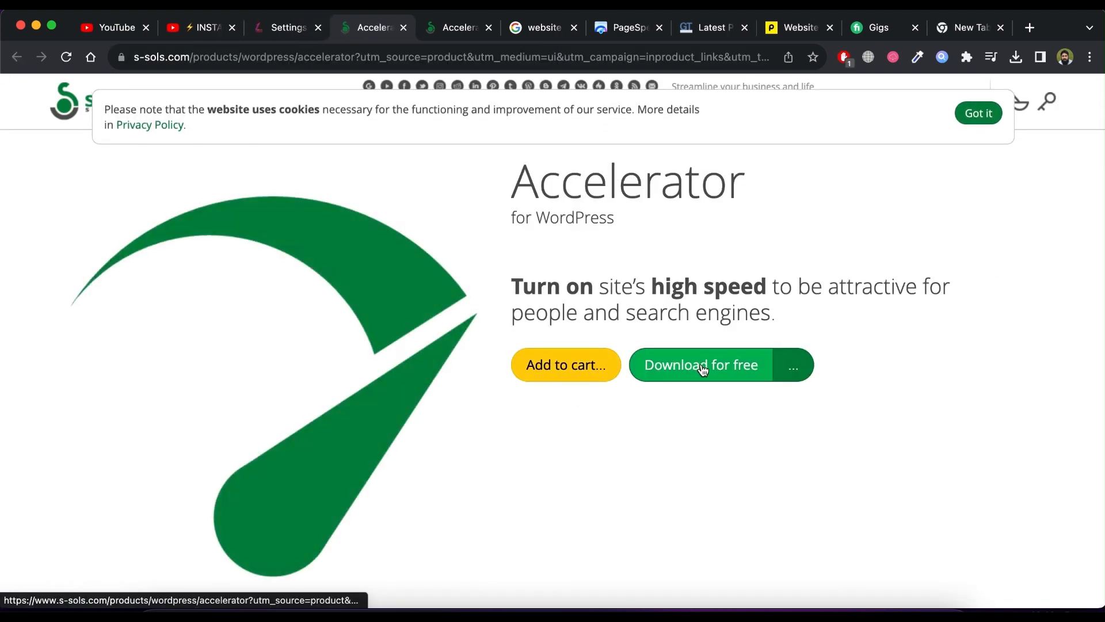
Download the free Accelerator zip from s-sols.com and return to the WordPress settings tab.
{"action": "left_click", "coordinate": [702, 370]}
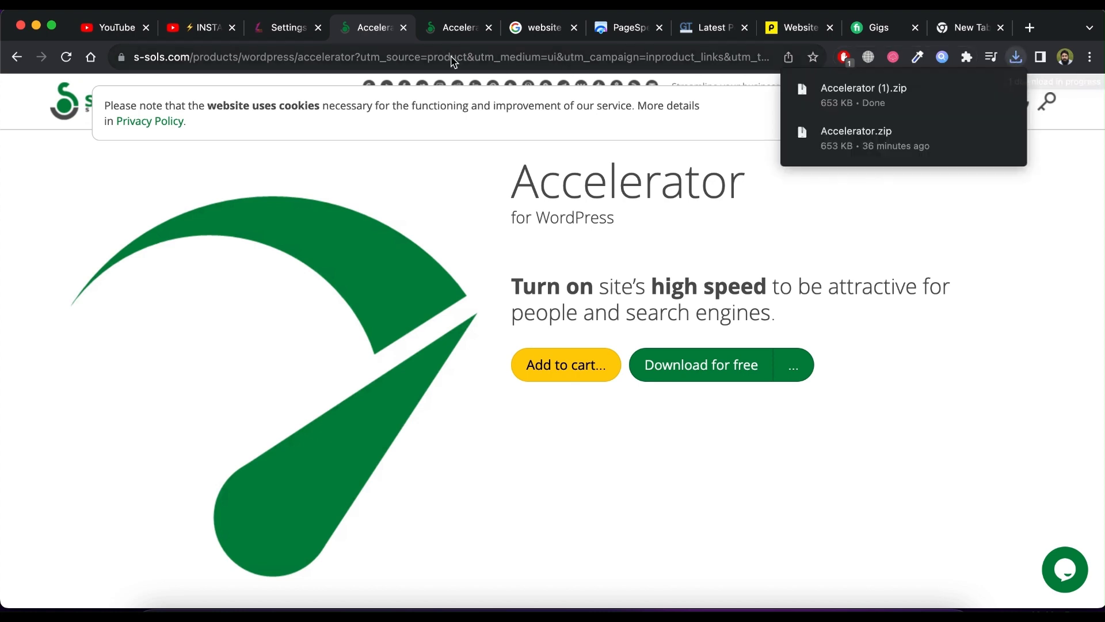
{"action": "left_click", "coordinate": [288, 33]}
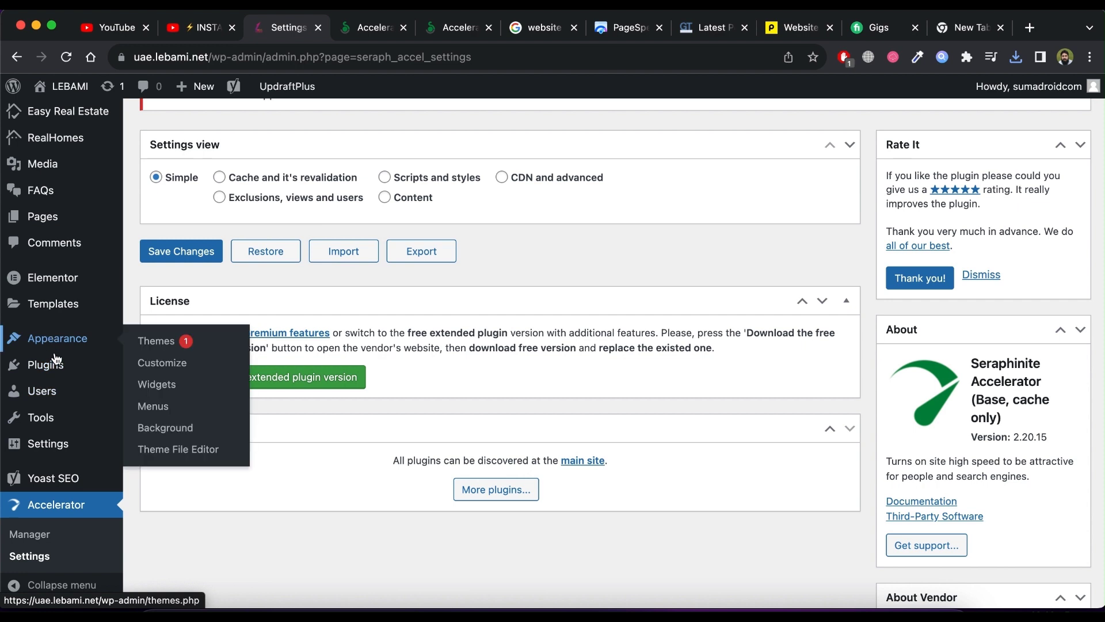
{"action": "mouse_move", "coordinate": [45, 364]}
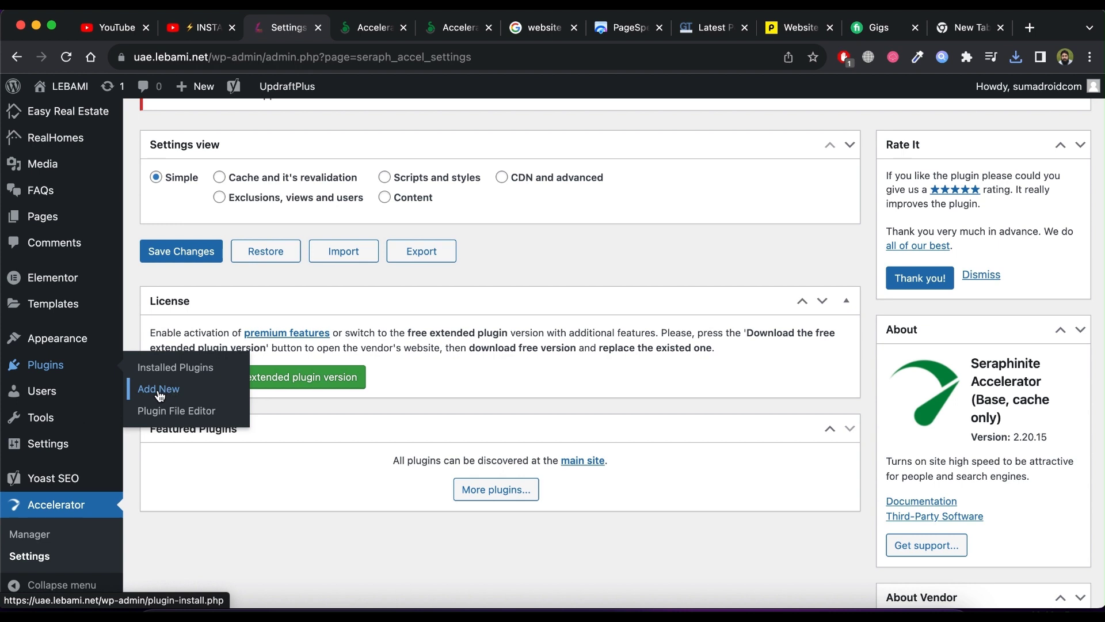
Upload Accelerator (1).zip as a new plugin and start installing it.
{"action": "left_click", "coordinate": [159, 395]}
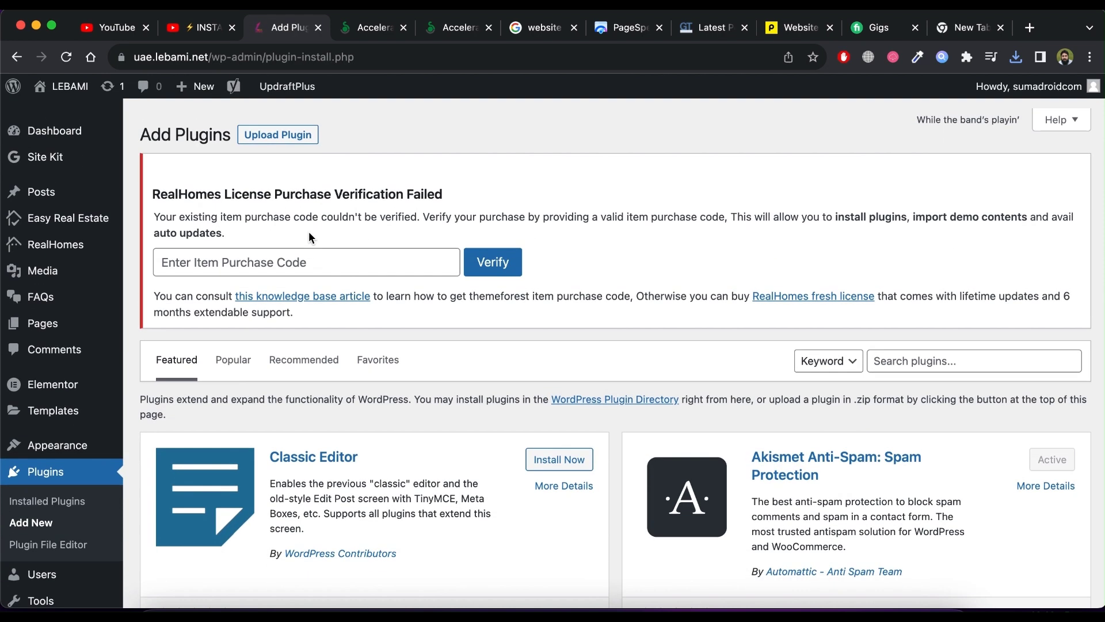
{"action": "left_click", "coordinate": [284, 128]}
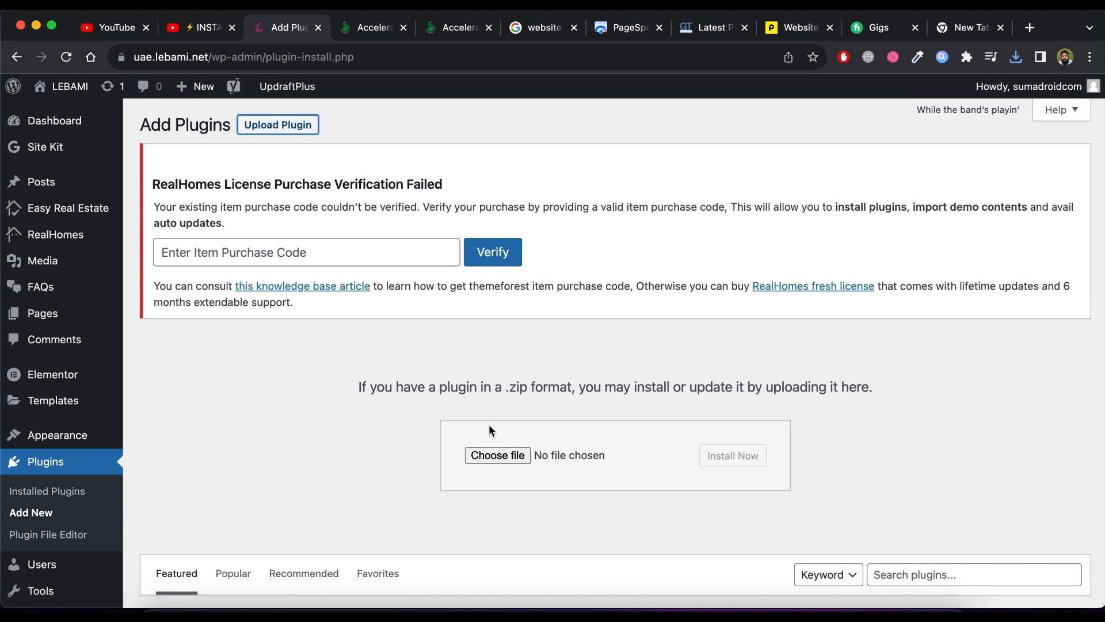
{"action": "left_click", "coordinate": [497, 455]}
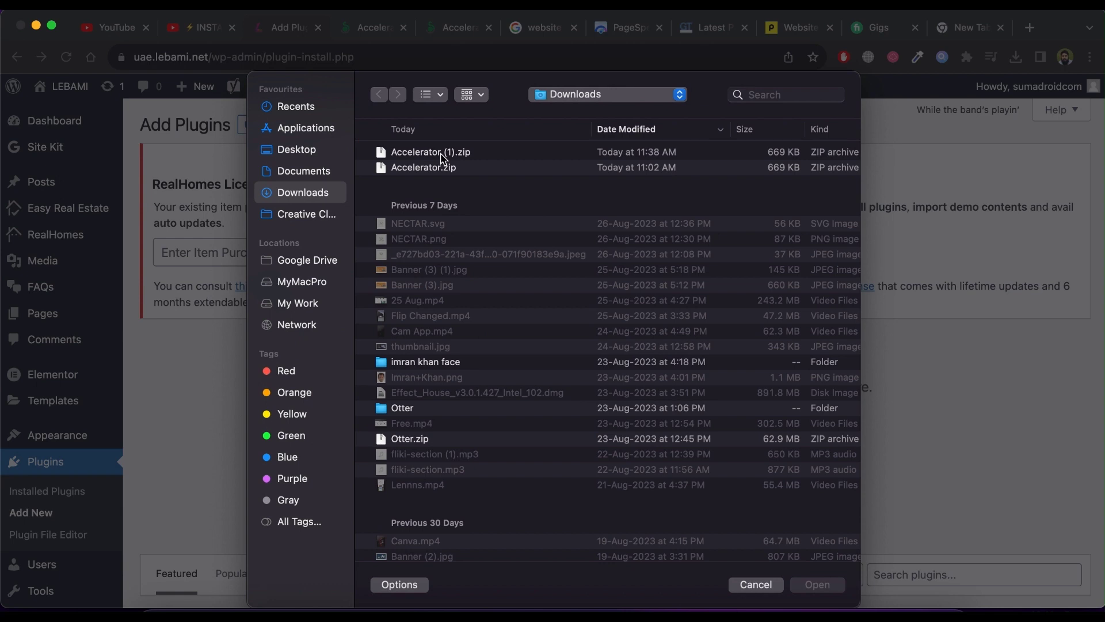
{"action": "left_click", "coordinate": [441, 151]}
{"action": "double_click", "coordinate": [441, 156]}
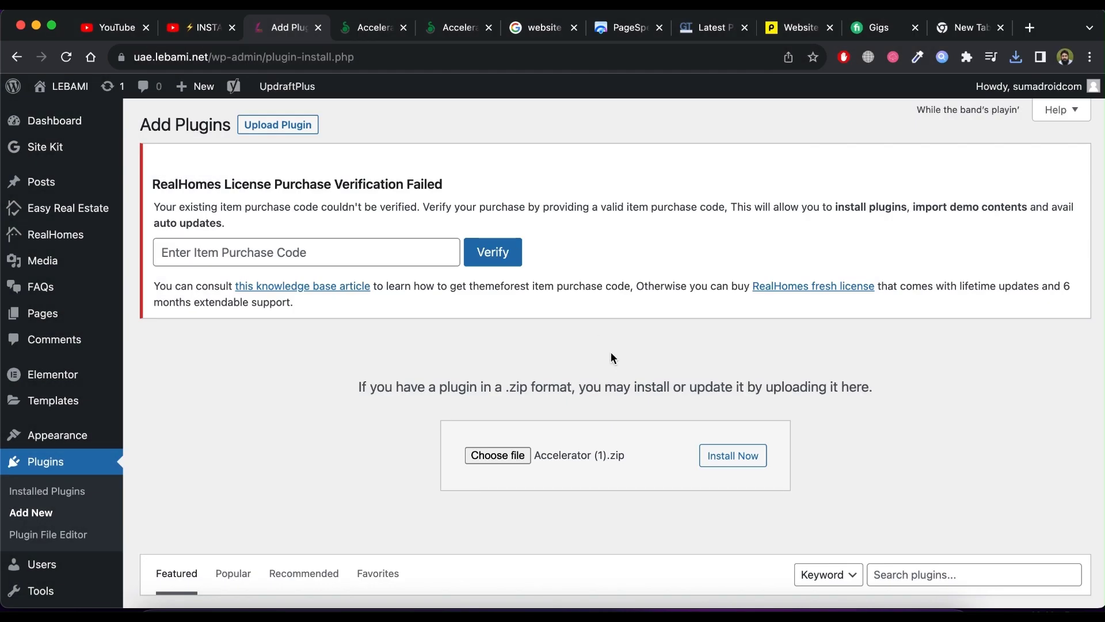
{"action": "scroll", "coordinate": [611, 354], "scroll_direction": "down", "scroll_amount": 2}
{"action": "left_click", "coordinate": [730, 414]}
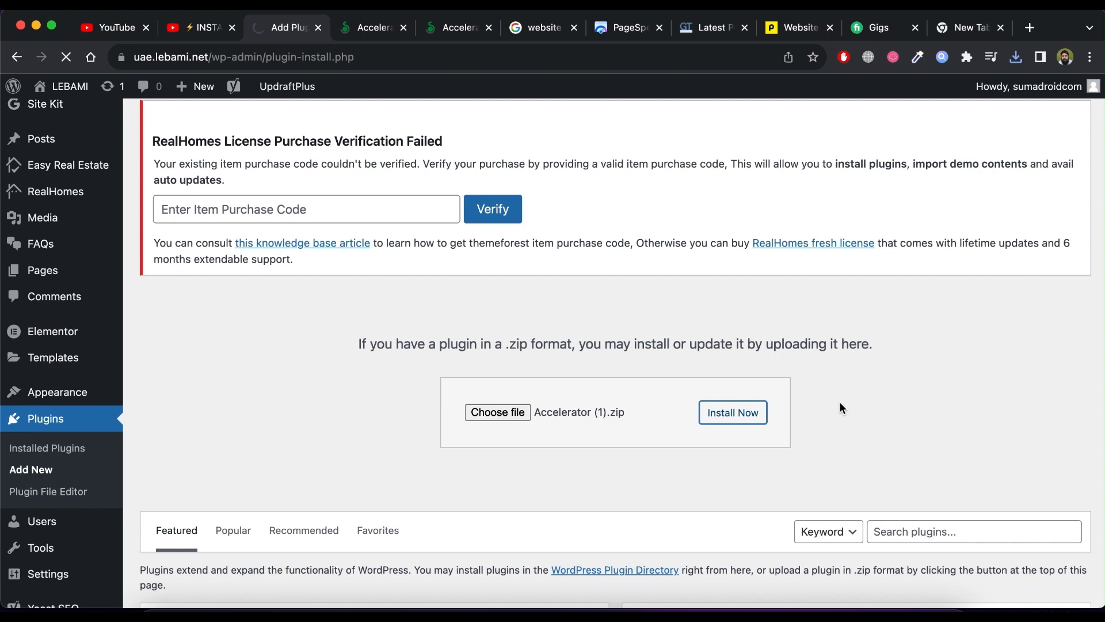
Replace the Base Accelerator with the uploaded Extended version and open its settings.
{"action": "scroll", "coordinate": [751, 416], "scroll_direction": "down", "scroll_amount": 2}
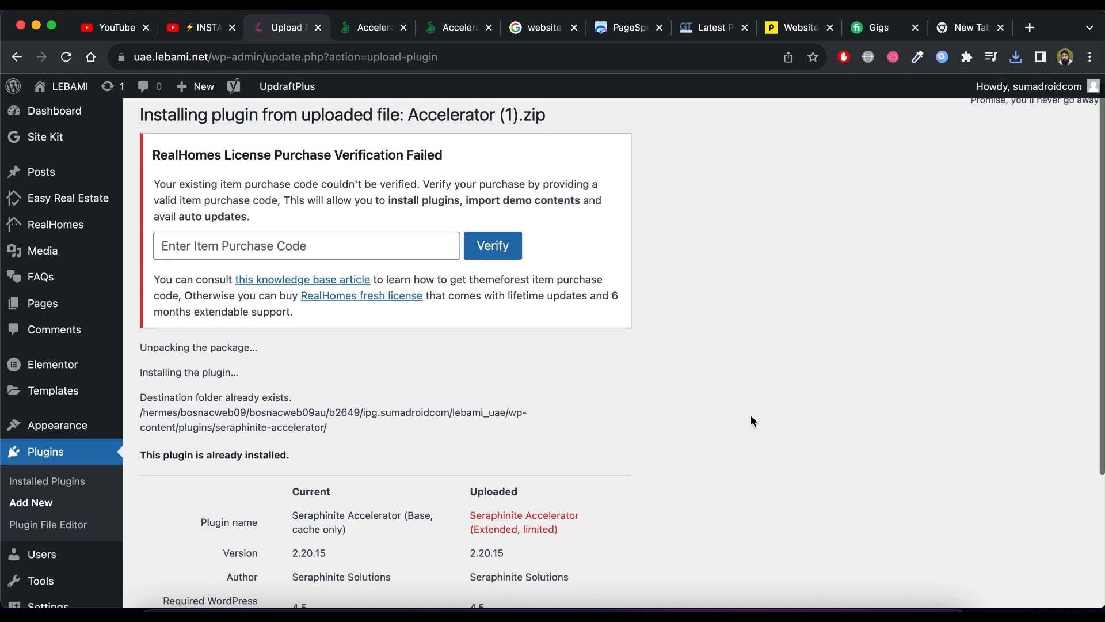
{"action": "scroll", "coordinate": [751, 416], "scroll_direction": "down", "scroll_amount": 5}
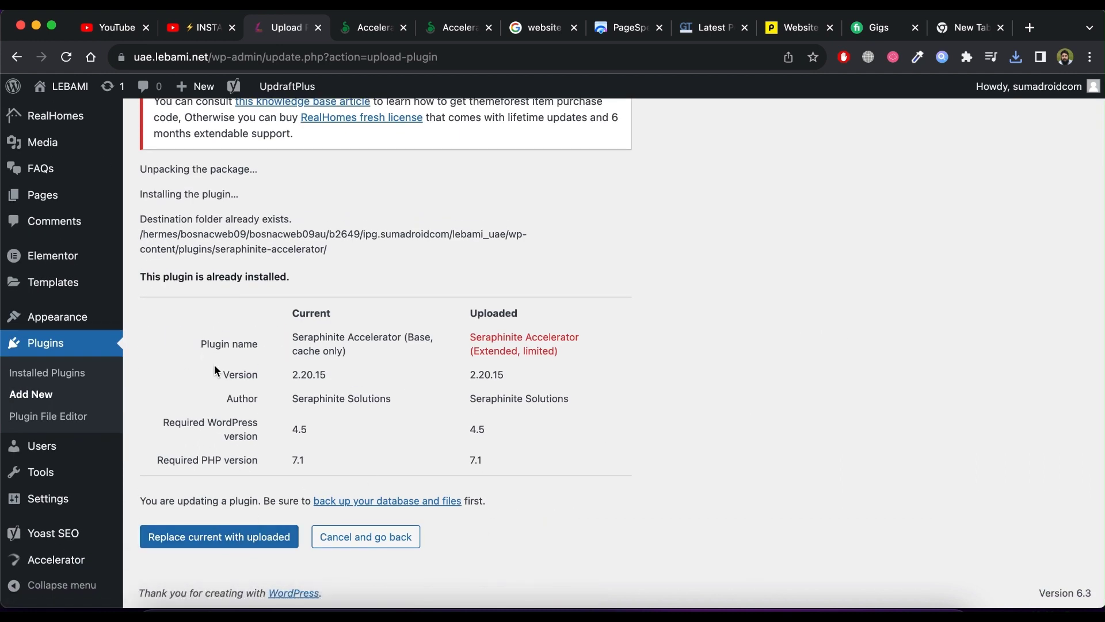
{"action": "left_click", "coordinate": [234, 544]}
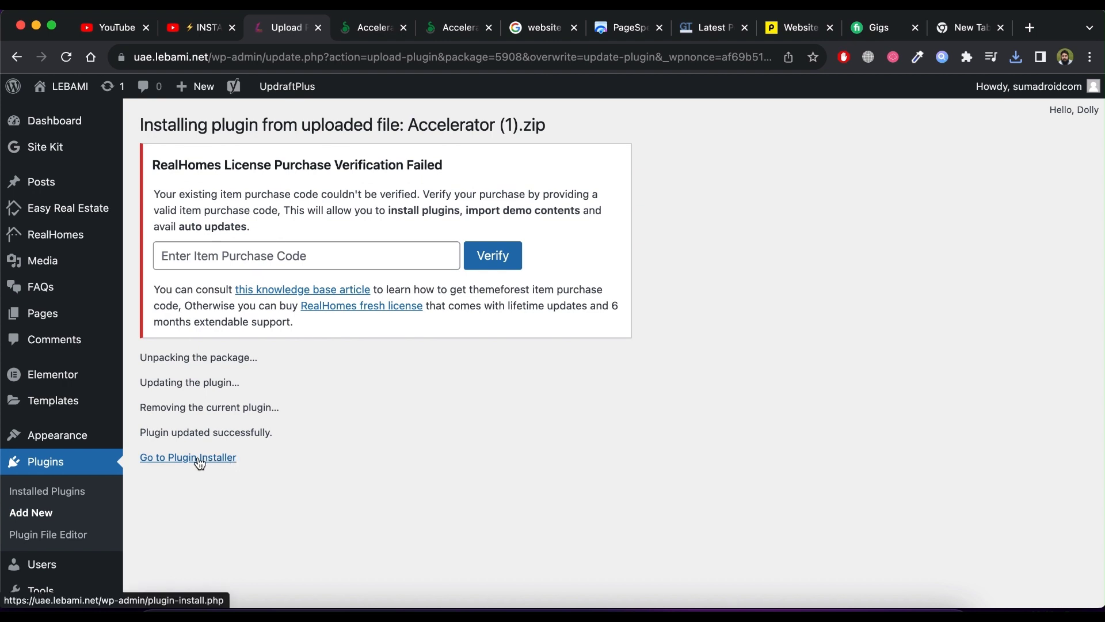
{"action": "scroll", "coordinate": [35, 507], "scroll_direction": "down", "scroll_amount": 2}
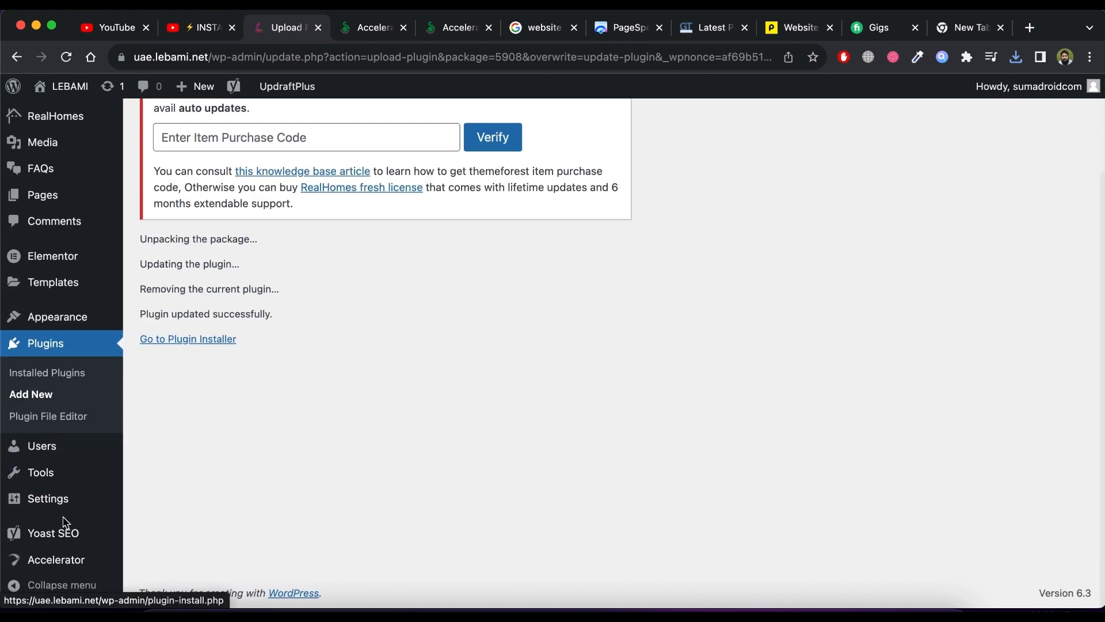
{"action": "mouse_move", "coordinate": [56, 559]}
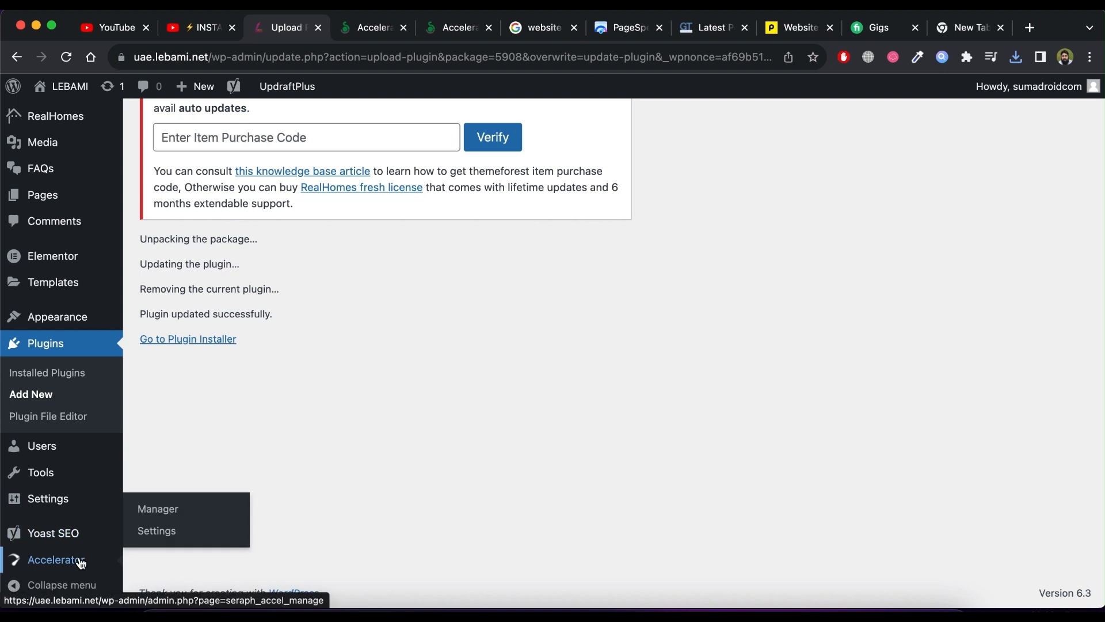
{"action": "left_click", "coordinate": [81, 563]}
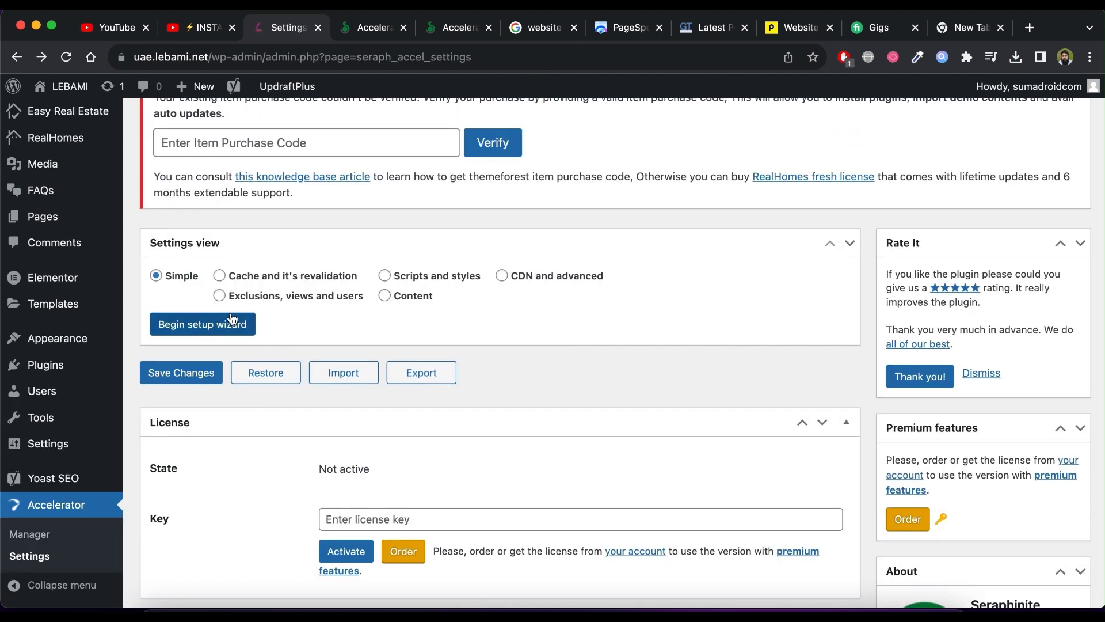
Begin the Accelerator setup wizard, keeping Full functionality selected.
{"action": "left_click", "coordinate": [230, 324]}
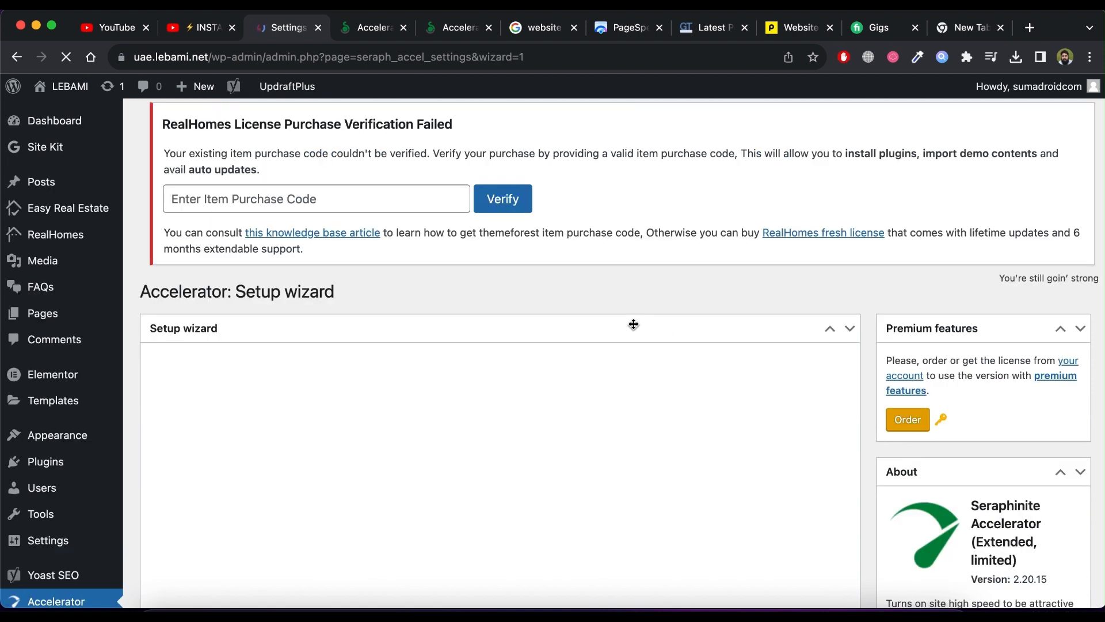
{"action": "scroll", "coordinate": [471, 336], "scroll_direction": "down", "scroll_amount": 3}
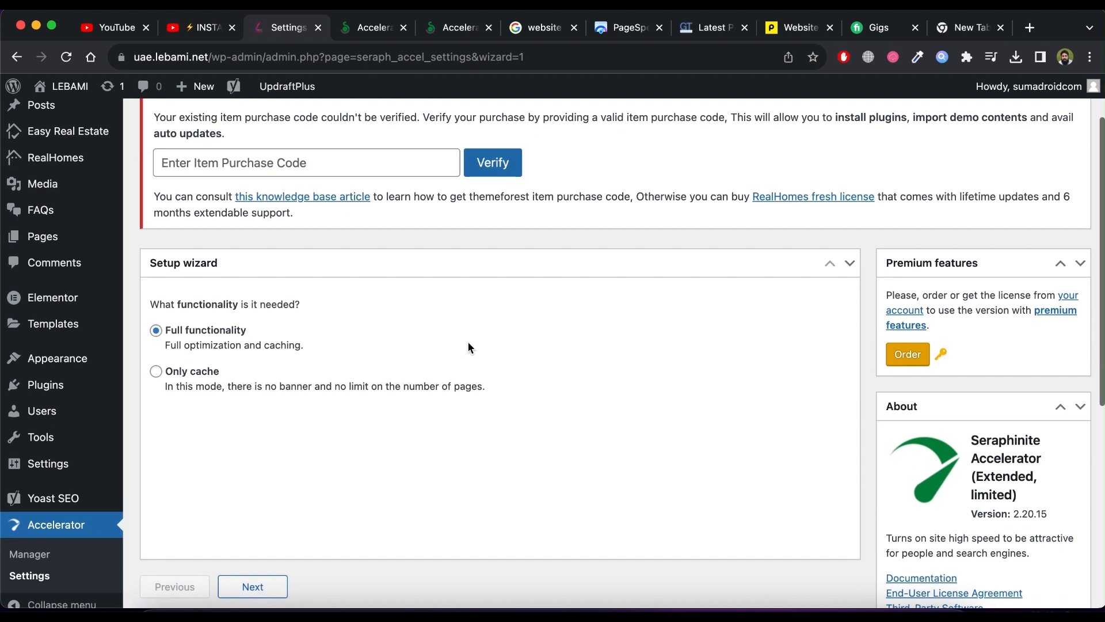
{"action": "left_click_drag", "start_coordinate": [315, 344], "coordinate": [151, 329]}
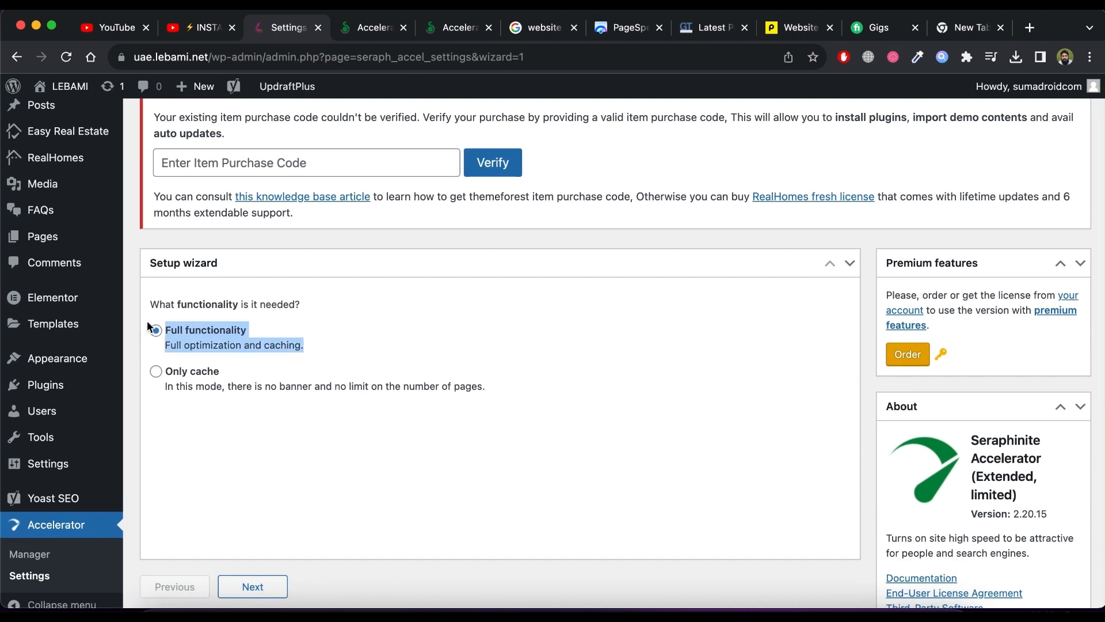
{"action": "scroll", "coordinate": [256, 489], "scroll_direction": "down", "scroll_amount": 3}
{"action": "left_click", "coordinate": [255, 514]}
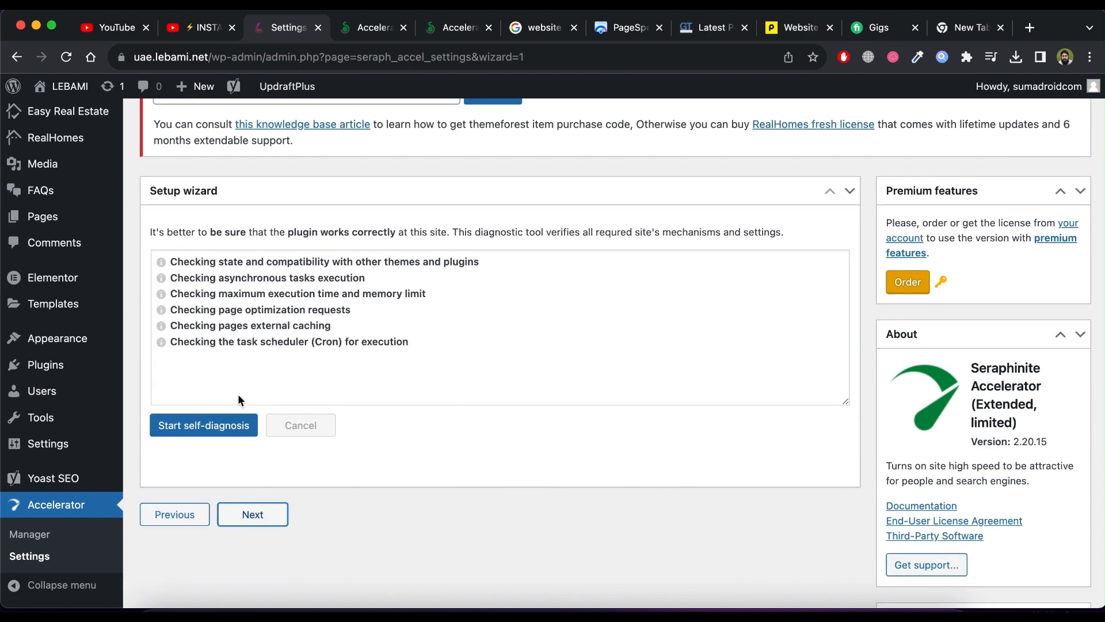
Run the self-diagnosis, which passes apart from a memory-limit notice.
{"action": "left_click", "coordinate": [221, 428]}
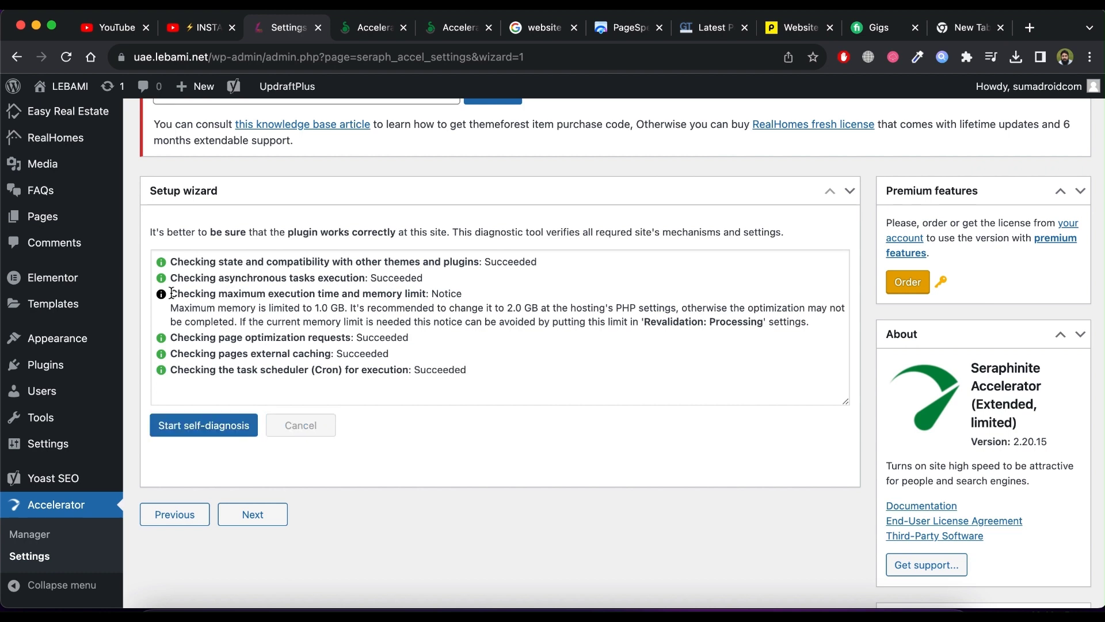
{"action": "left_click_drag", "start_coordinate": [171, 294], "coordinate": [457, 323]}
{"action": "left_click", "coordinate": [456, 329]}
Choose 'Always a high score', 'Low (or not sure)' hosting and 'Universal or adaptive' layout.
{"action": "left_click", "coordinate": [275, 512]}
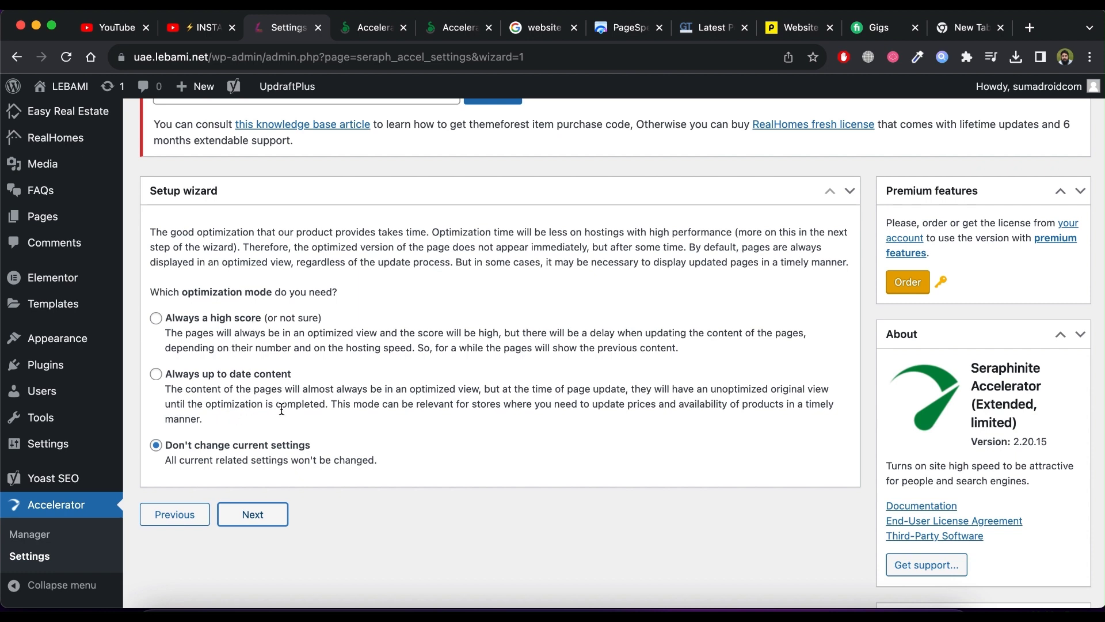
{"action": "left_click", "coordinate": [157, 320]}
{"action": "left_click", "coordinate": [263, 518]}
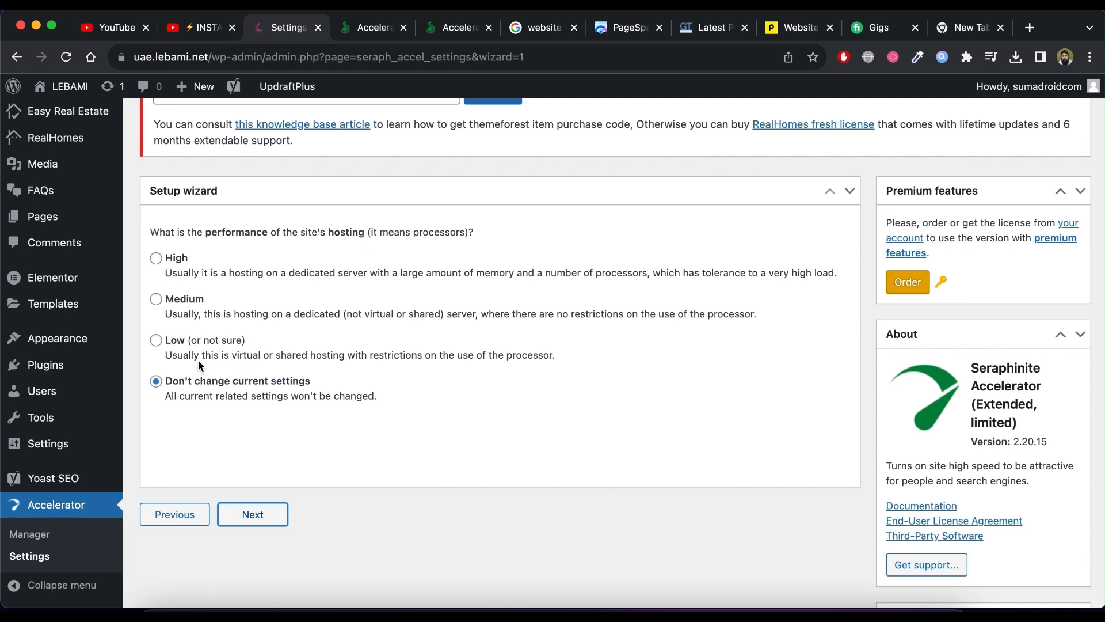
{"action": "left_click", "coordinate": [157, 341]}
{"action": "left_click", "coordinate": [252, 514]}
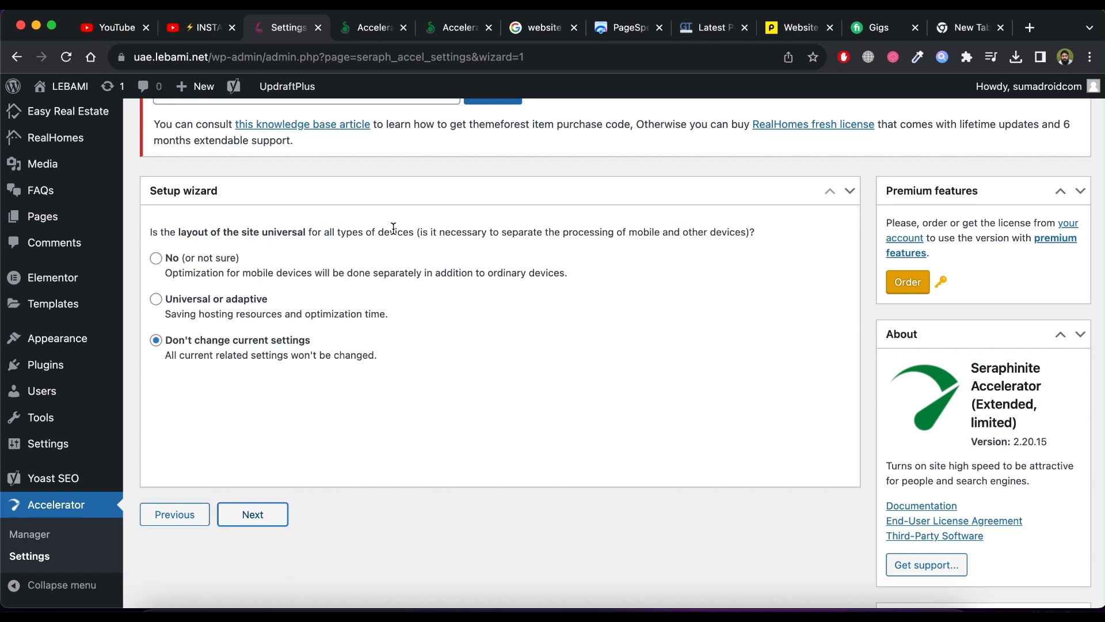
{"action": "left_click", "coordinate": [157, 300]}
{"action": "left_click", "coordinate": [265, 514]}
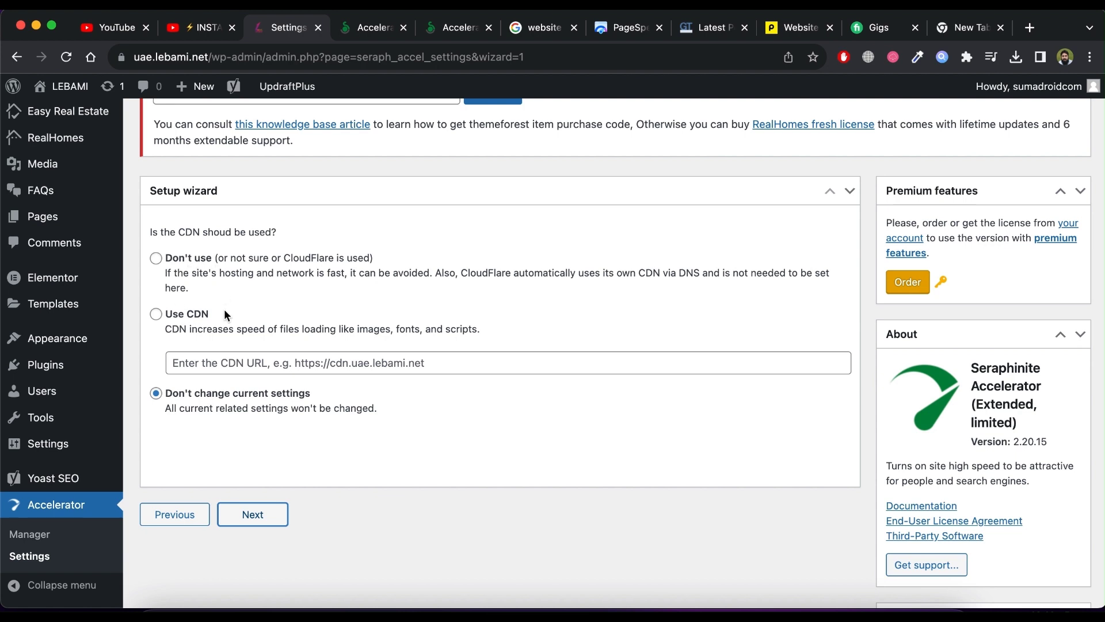
Leave CDN settings unchanged, keep whole-site optimization checked, and finish the wizard.
{"action": "left_click", "coordinate": [156, 259]}
{"action": "left_click", "coordinate": [260, 508]}
{"action": "left_click", "coordinate": [329, 514]}
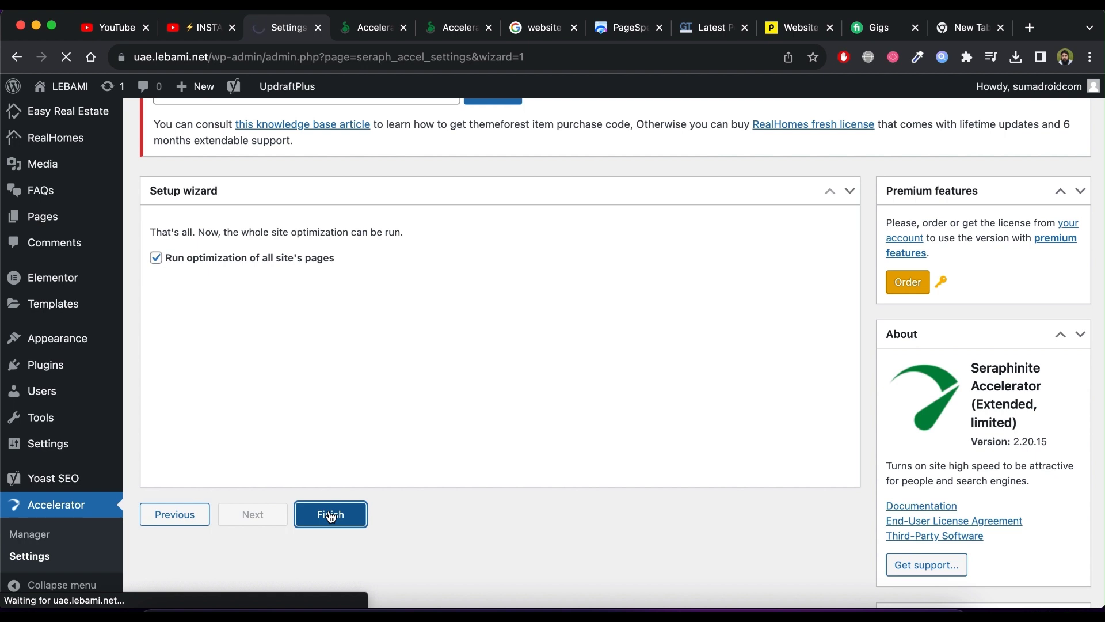
Step through the Cache, Scripts and styles, CDN and advanced, Exclusions, and Content settings views.
{"action": "scroll", "coordinate": [331, 517], "scroll_direction": "down", "scroll_amount": 2}
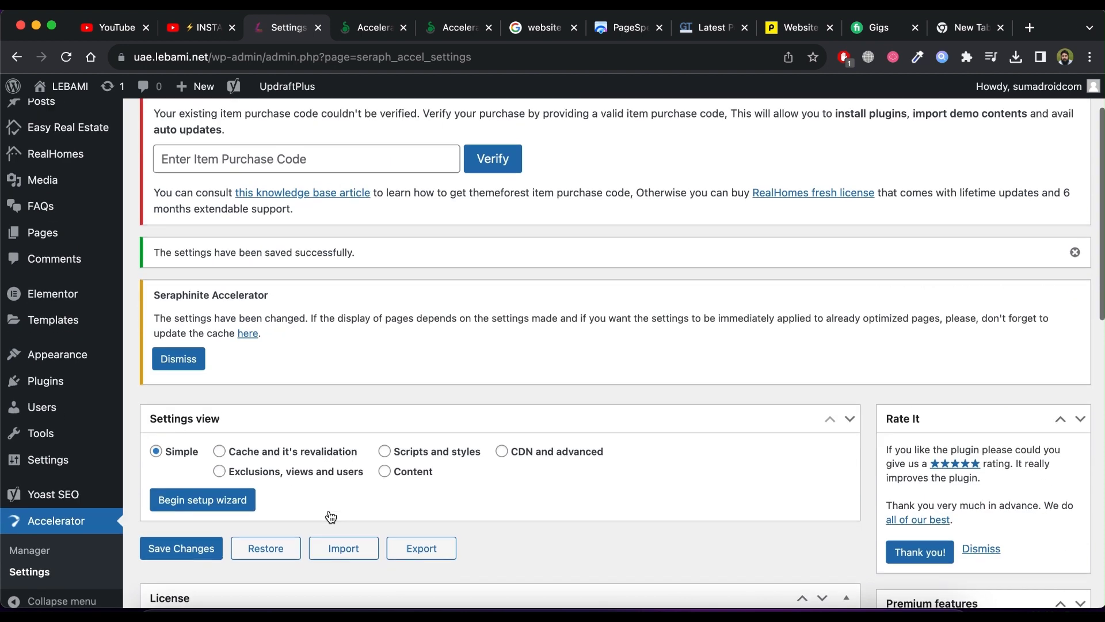
{"action": "scroll", "coordinate": [331, 516], "scroll_direction": "down", "scroll_amount": 3}
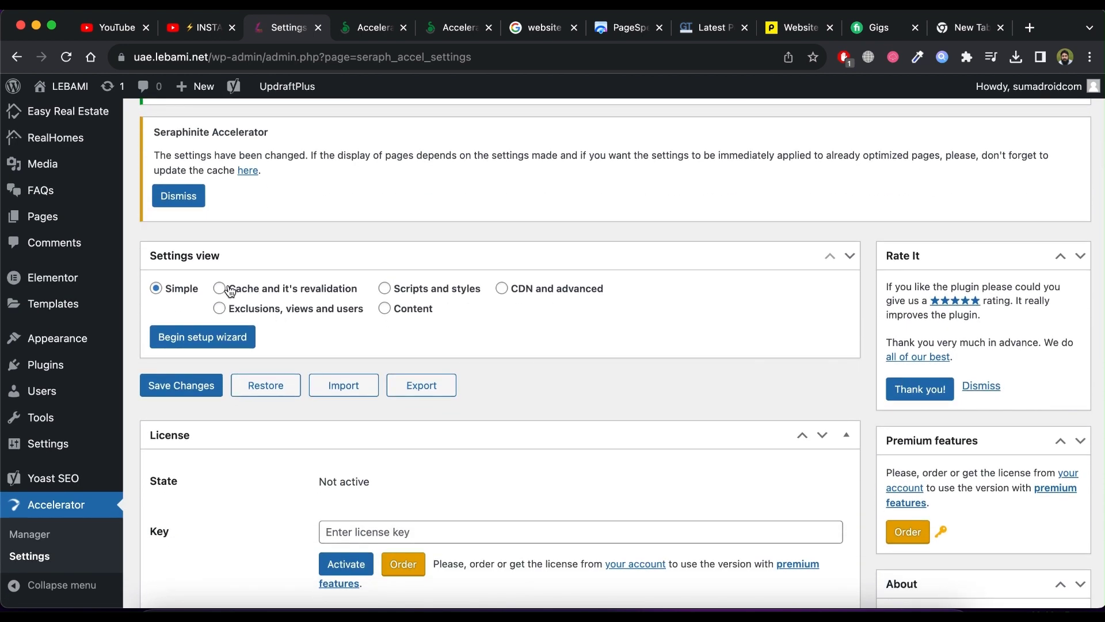
{"action": "left_click", "coordinate": [220, 288]}
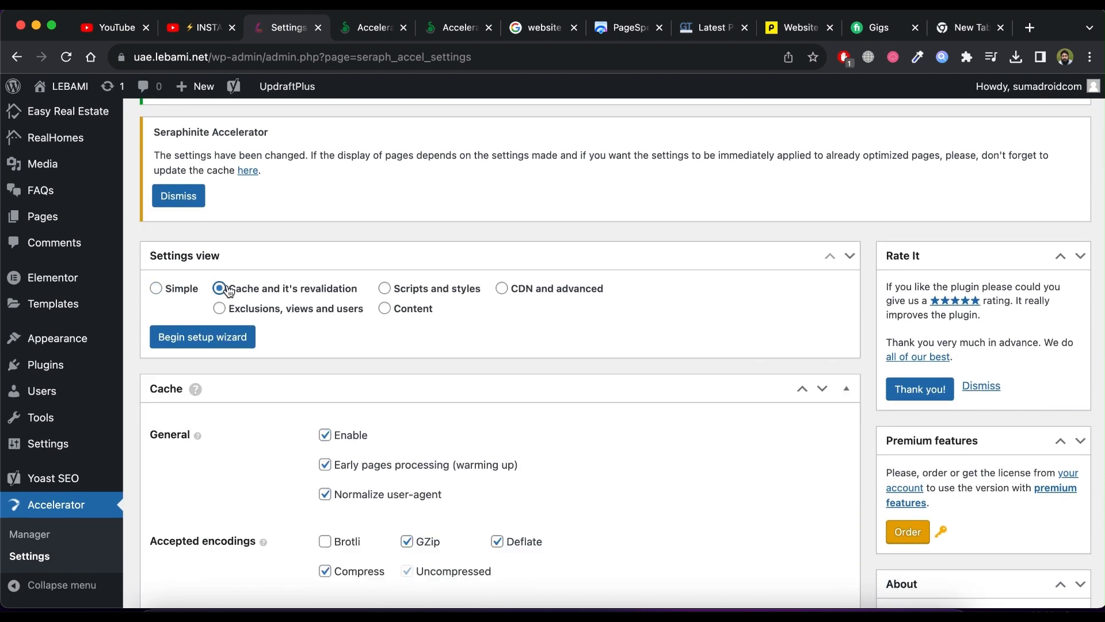
{"action": "left_click", "coordinate": [385, 288]}
{"action": "left_click", "coordinate": [502, 288]}
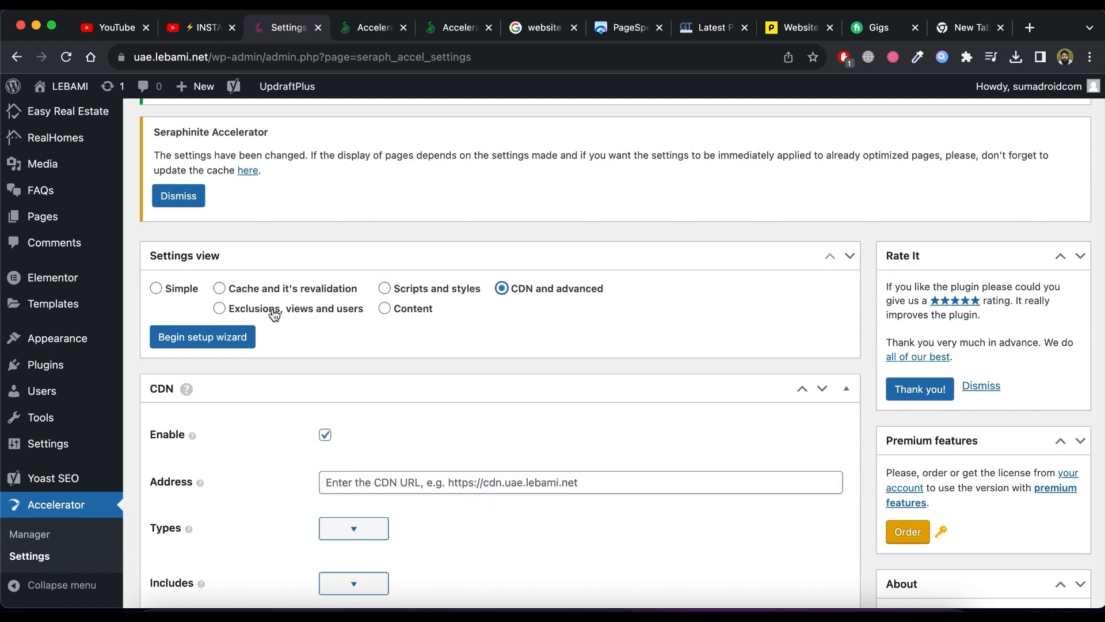
{"action": "left_click", "coordinate": [275, 311]}
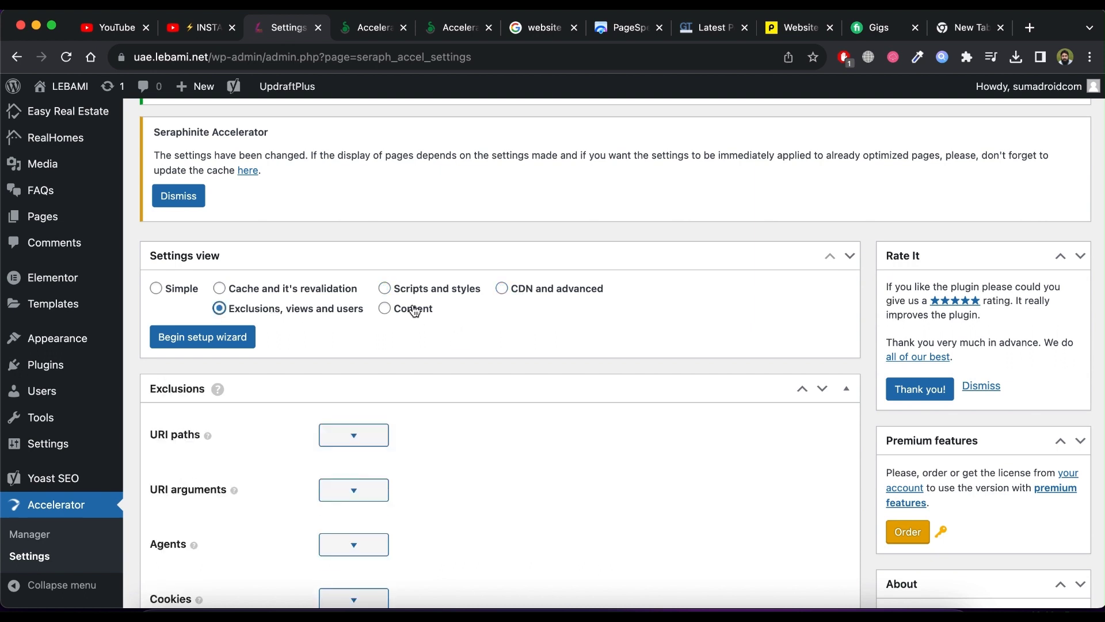
{"action": "left_click", "coordinate": [410, 311]}
{"action": "scroll", "coordinate": [485, 331], "scroll_direction": "down", "scroll_amount": 5}
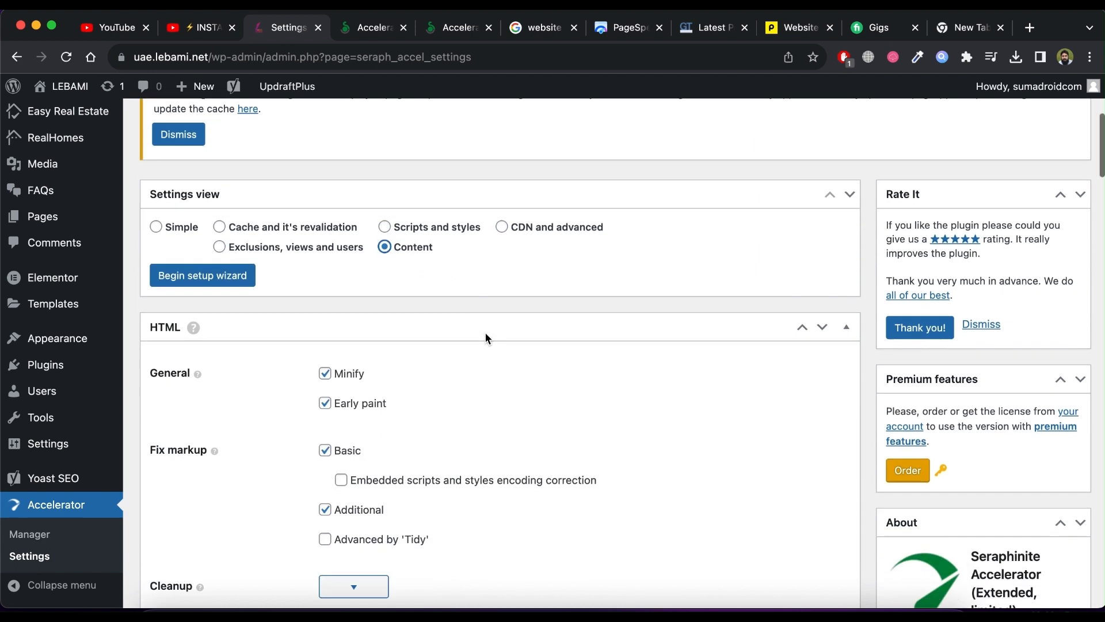
{"action": "scroll", "coordinate": [485, 332], "scroll_direction": "up", "scroll_amount": 3}
{"action": "scroll", "coordinate": [484, 331], "scroll_direction": "up", "scroll_amount": 5}
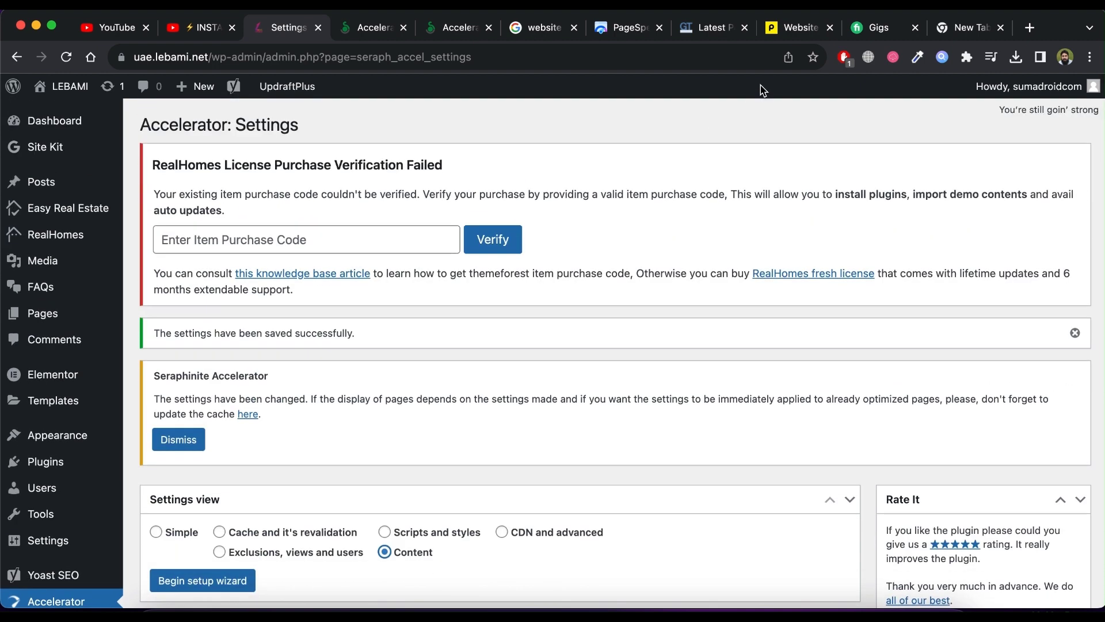
{"action": "left_click", "coordinate": [625, 27]}
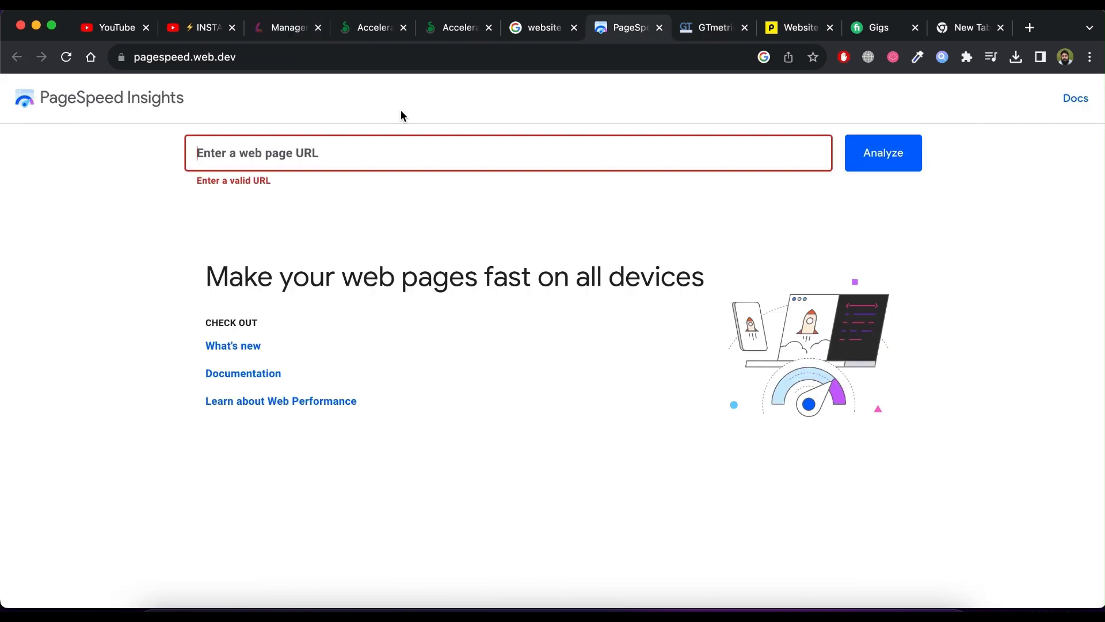
{"action": "left_click", "coordinate": [371, 136]}
{"action": "type", "text": "https://uae.lebami.net/"}
{"action": "left_click", "coordinate": [893, 153]}
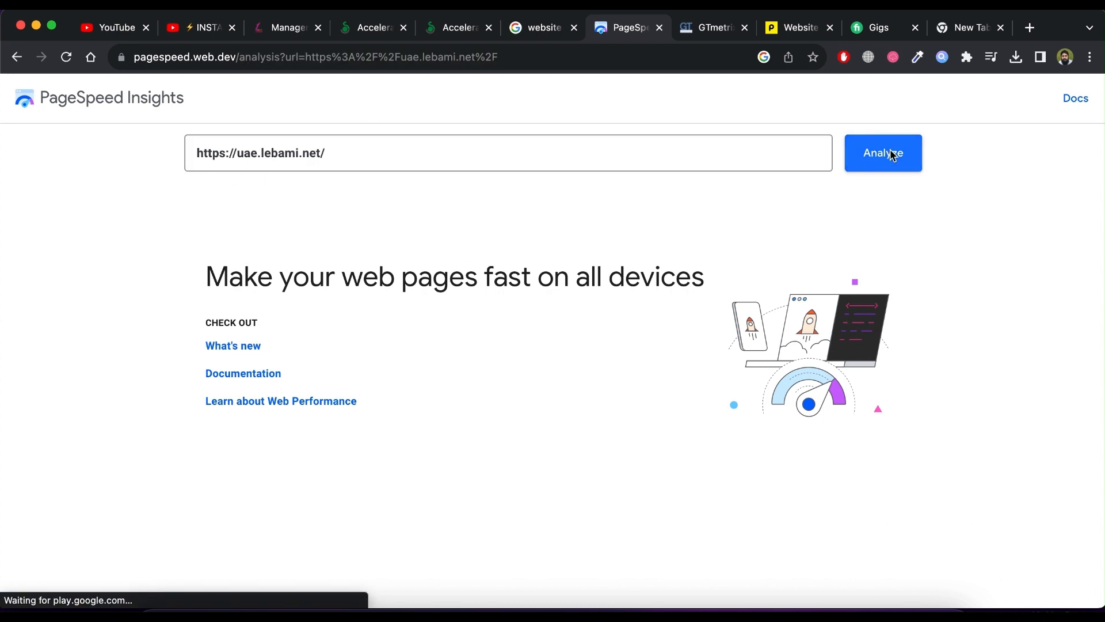
{"action": "left_click", "coordinate": [702, 30]}
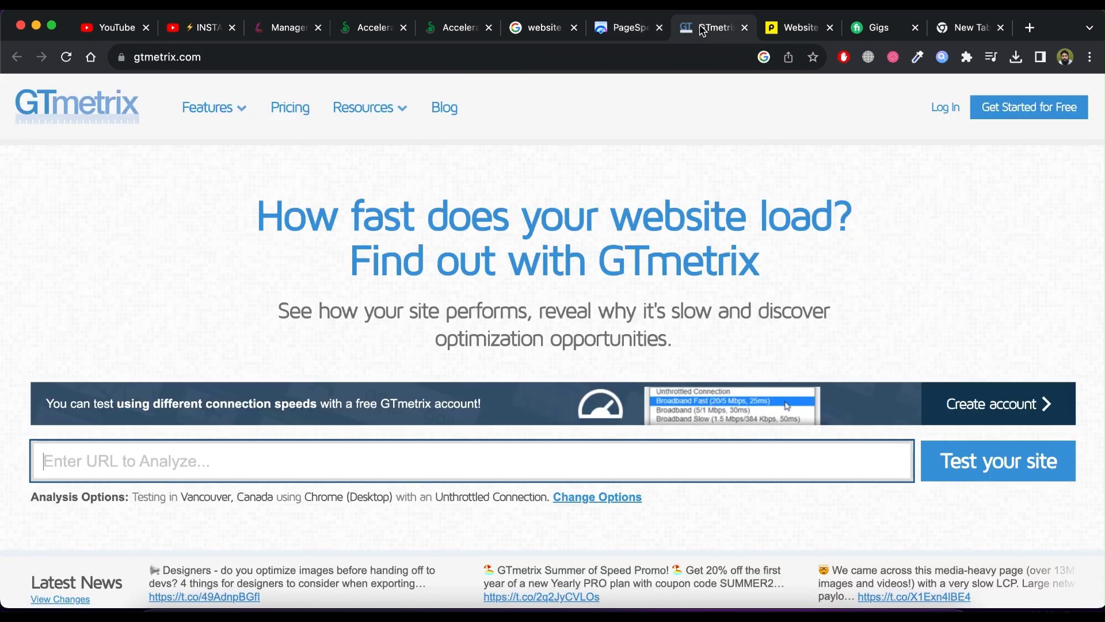
{"action": "left_click", "coordinate": [478, 470]}
{"action": "type", "text": "https://uae.lebami.net/"}
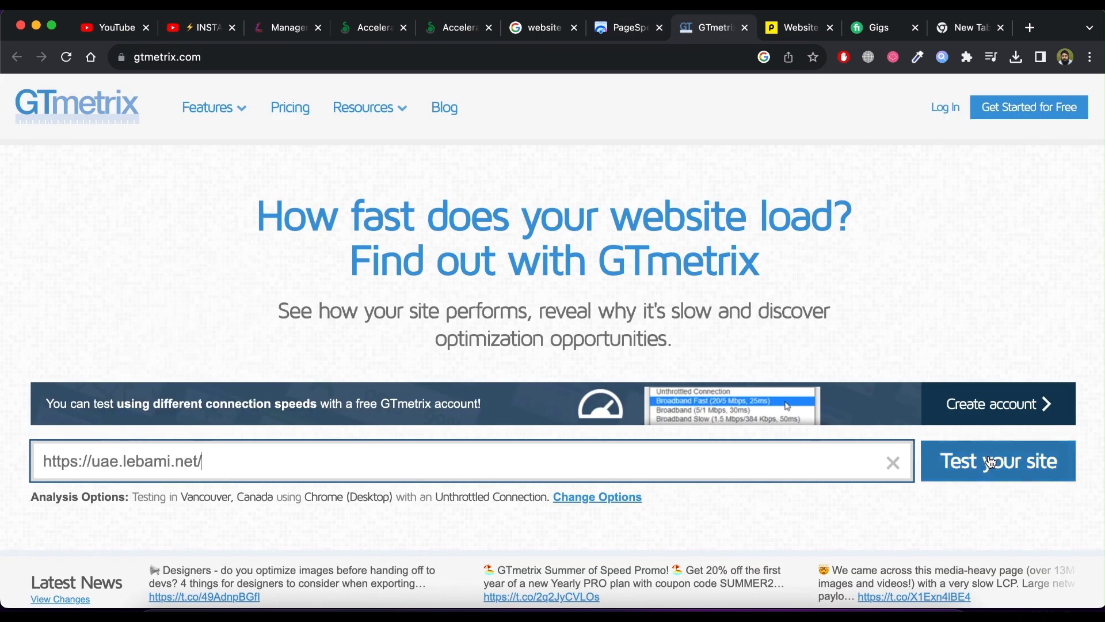
{"action": "left_click", "coordinate": [996, 462]}
Start a Pingdom speed test of the site, then check GTmetrix progress.
{"action": "left_click", "coordinate": [792, 32]}
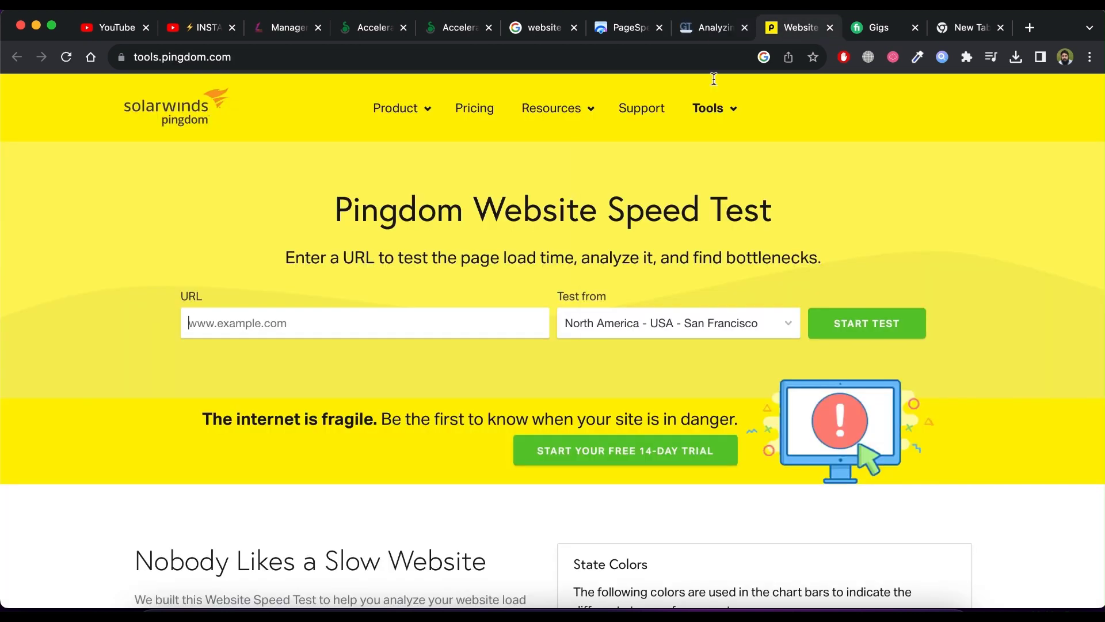
{"action": "left_click", "coordinate": [426, 319]}
{"action": "type", "text": "https://uae.lebami.net/"}
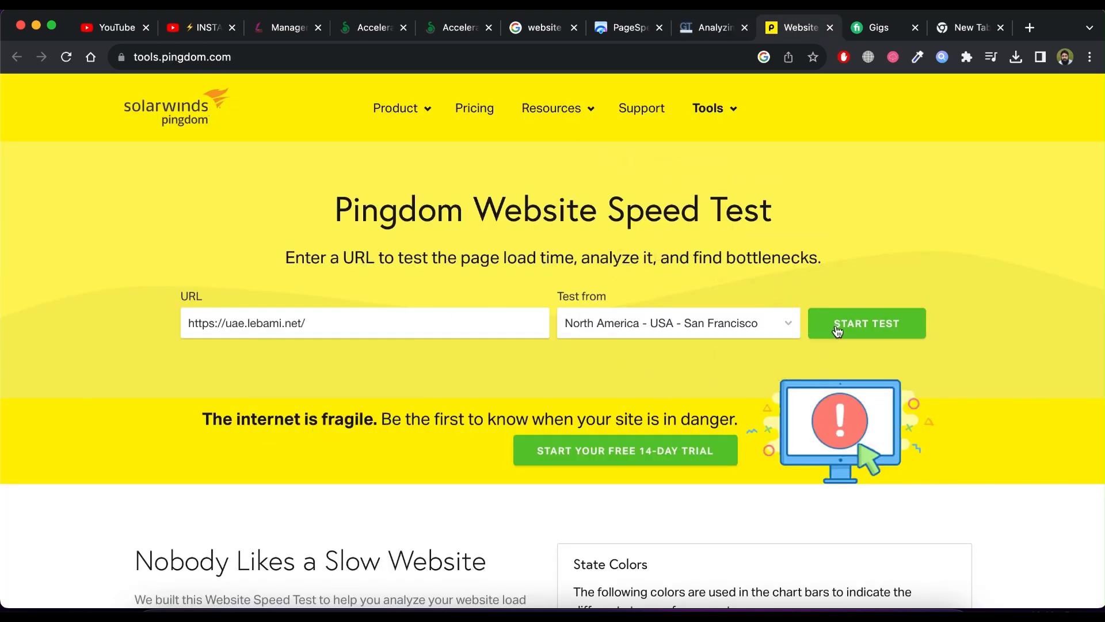
{"action": "left_click", "coordinate": [840, 324]}
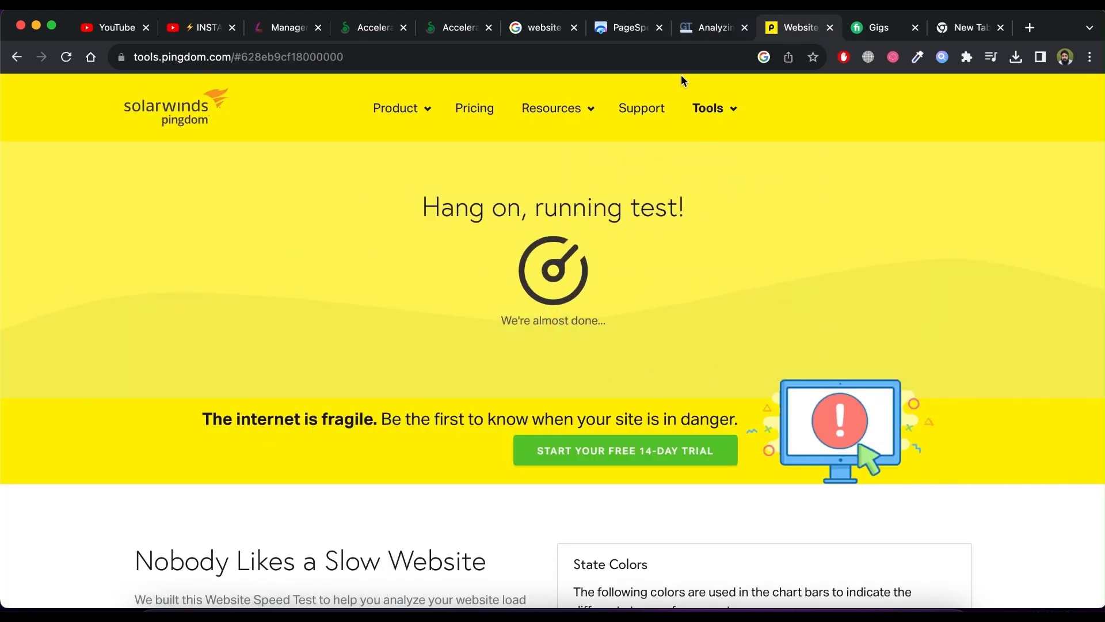
{"action": "left_click", "coordinate": [703, 39]}
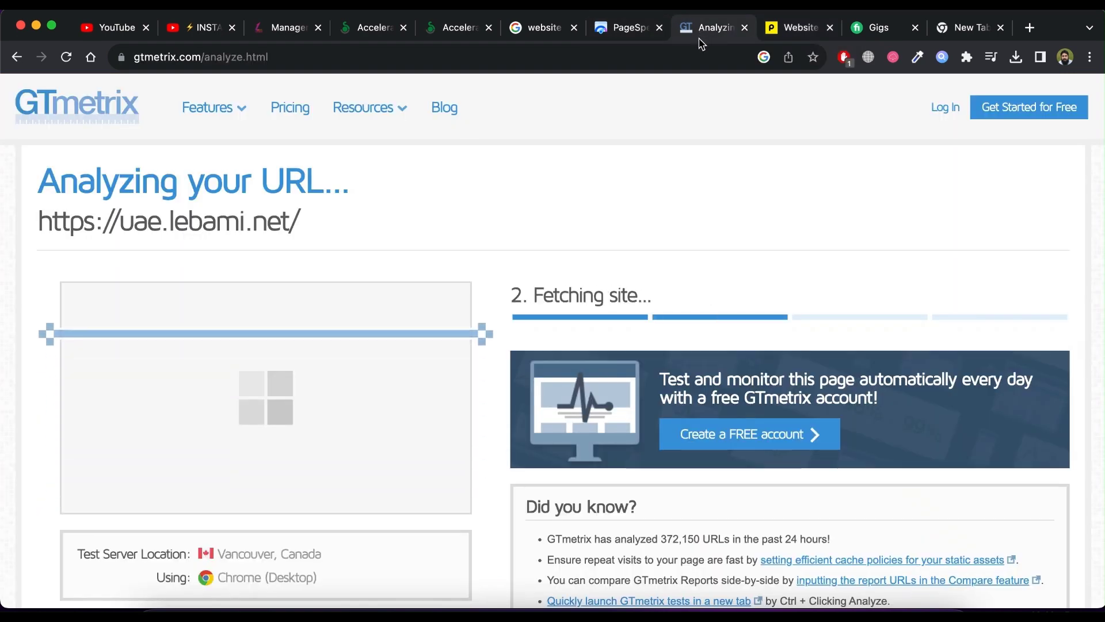
Check PageSpeed and GTmetrix, and confirm Pingdom grades the site A 95.
{"action": "left_click", "coordinate": [618, 35]}
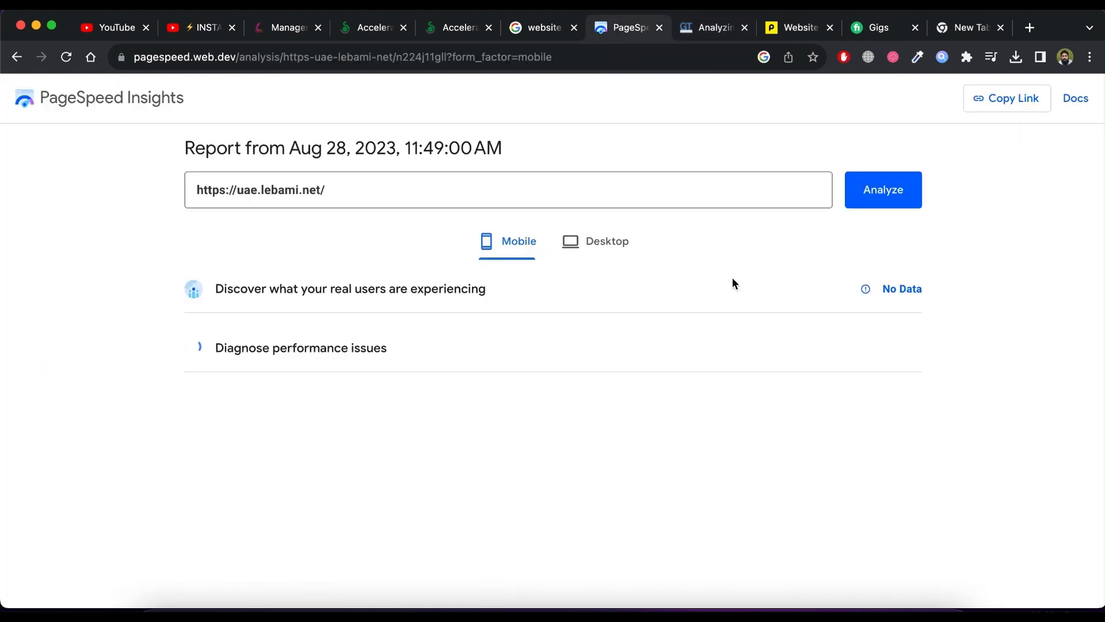
{"action": "left_click", "coordinate": [716, 29]}
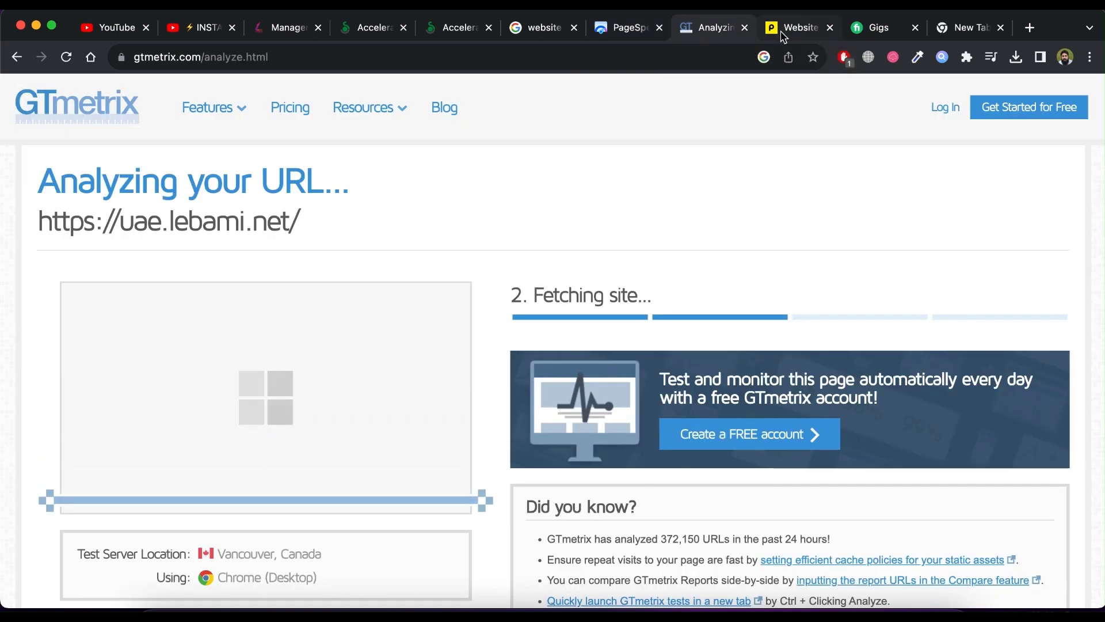
{"action": "left_click", "coordinate": [784, 37]}
{"action": "scroll", "coordinate": [755, 193], "scroll_direction": "down", "scroll_amount": 3}
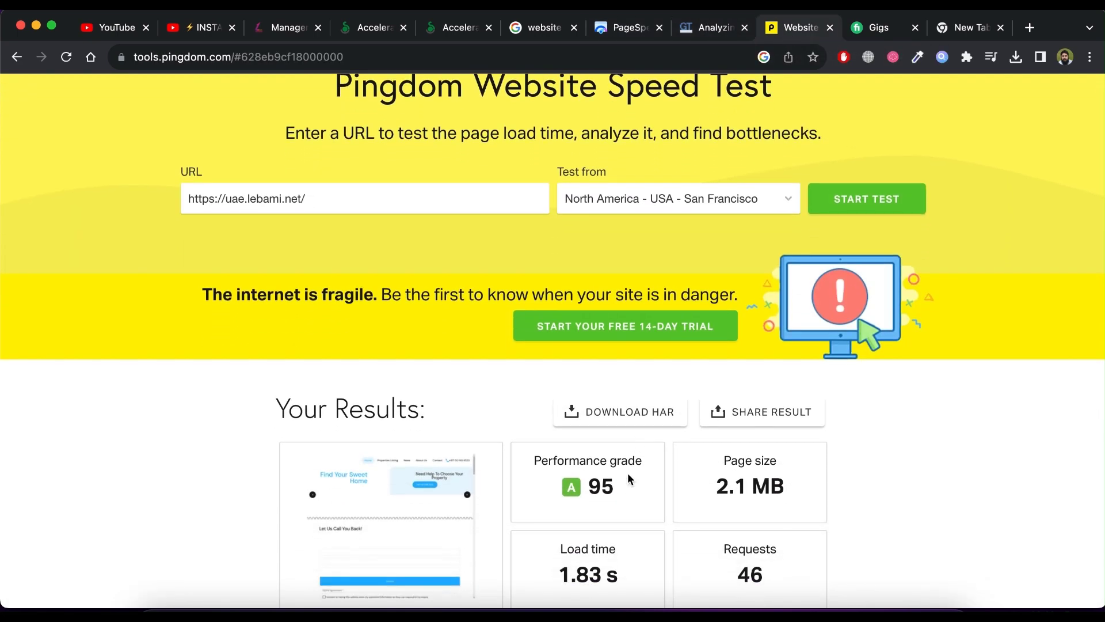
{"action": "left_click_drag", "start_coordinate": [628, 473], "coordinate": [533, 456]}
{"action": "scroll", "coordinate": [1063, 437], "scroll_direction": "down", "scroll_amount": 3}
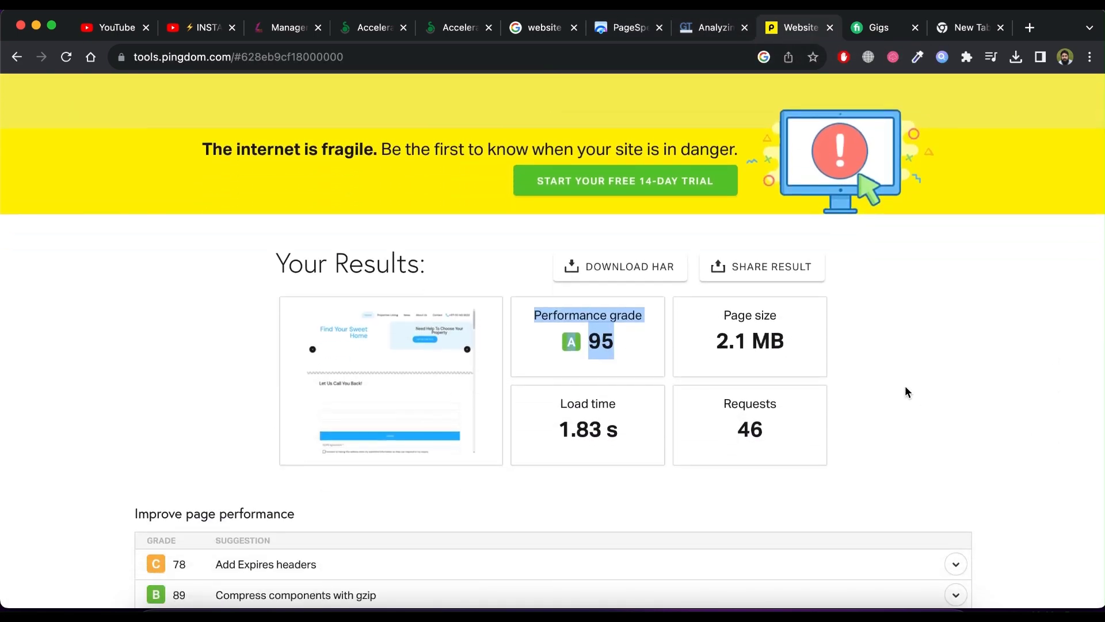
{"action": "scroll", "coordinate": [905, 390], "scroll_direction": "down", "scroll_amount": 3}
{"action": "scroll", "coordinate": [905, 390], "scroll_direction": "up", "scroll_amount": 10}
Confirm GTmetrix is still analyzing, then show the PageSpeed Insights desktop scores.
{"action": "key", "text": "ctrl+shift+Tab"}
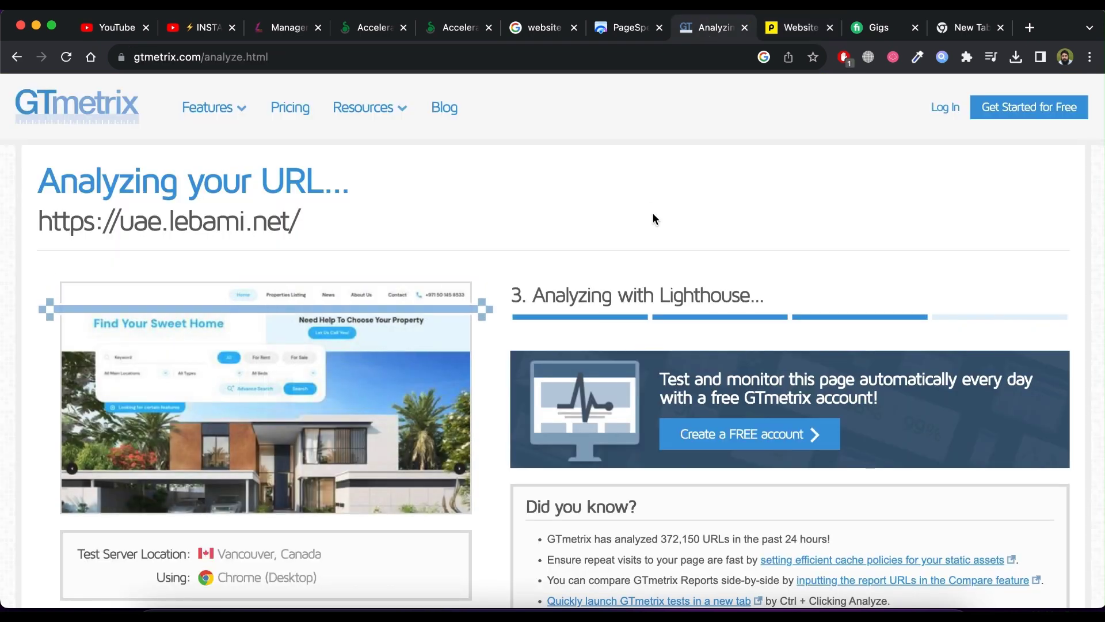
{"action": "scroll", "coordinate": [652, 213], "scroll_direction": "down", "scroll_amount": 2}
{"action": "scroll", "coordinate": [645, 144], "scroll_direction": "up", "scroll_amount": 2}
{"action": "left_click", "coordinate": [633, 29]}
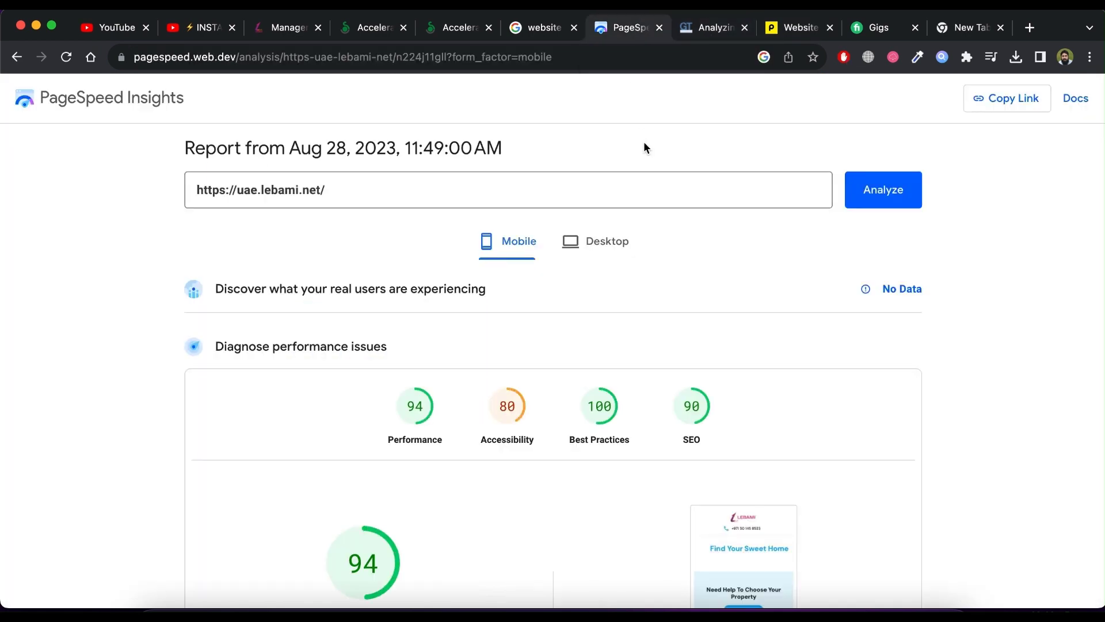